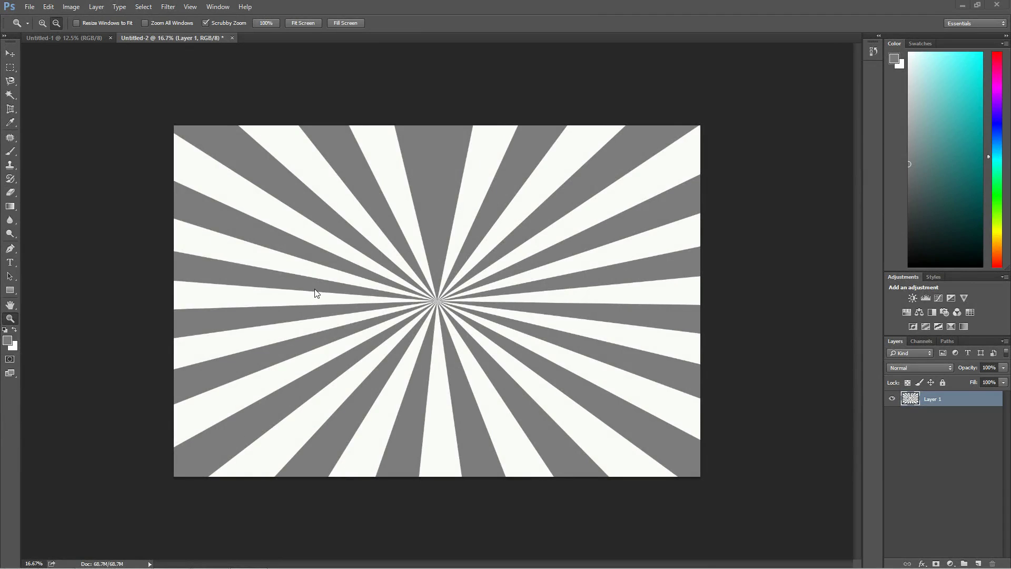
- Create Untitled-3: a 6000 × 4000 px, 72 ppi RGB document with White background
left_click(28, 7)
left_click(36, 17)
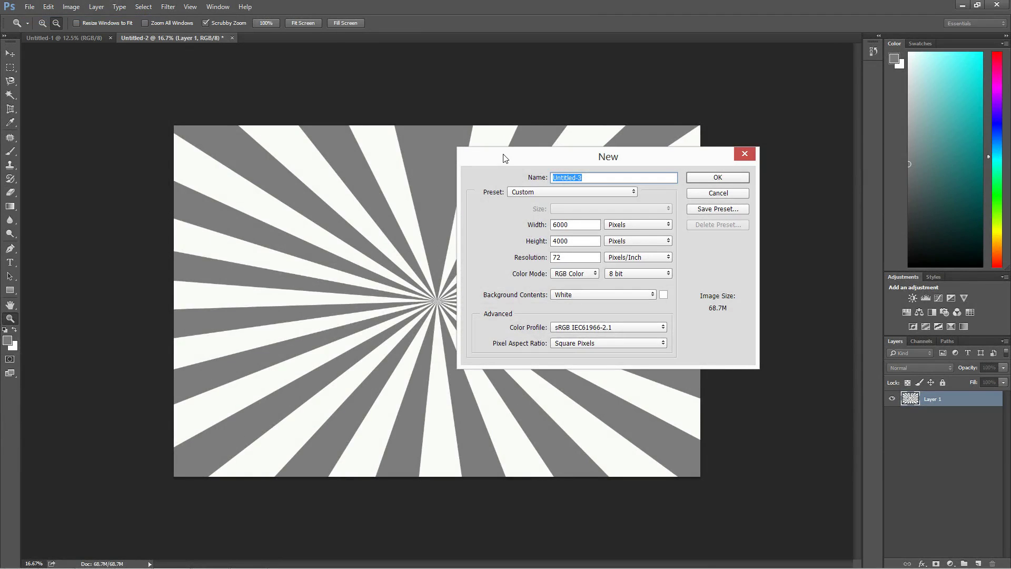
left_click_drag(504, 157, 482, 157)
left_click_drag(533, 239, 548, 240)
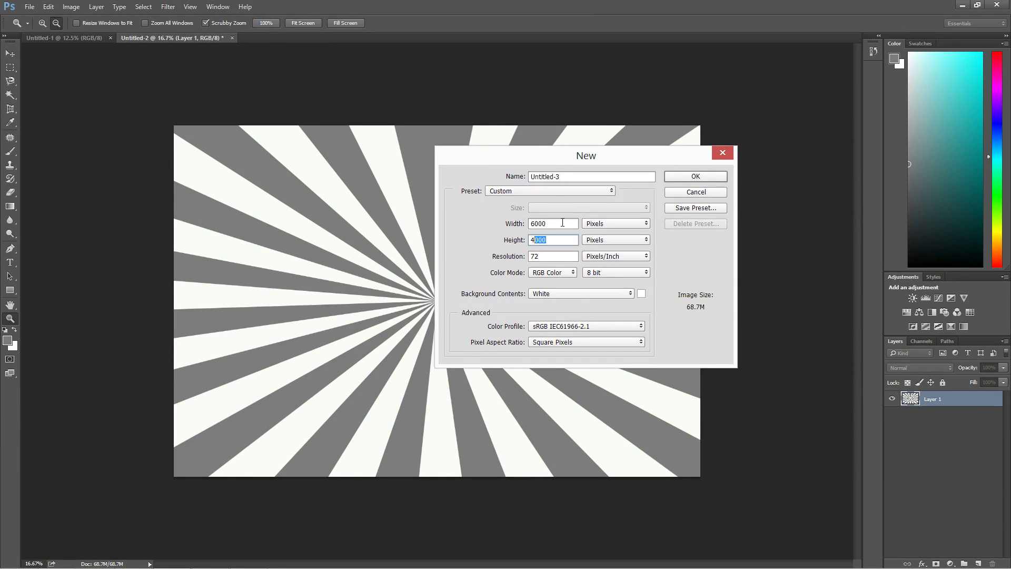
double_click(562, 223)
double_click(553, 241)
left_click(547, 225)
left_click(544, 240)
left_click_drag(524, 160, 442, 157)
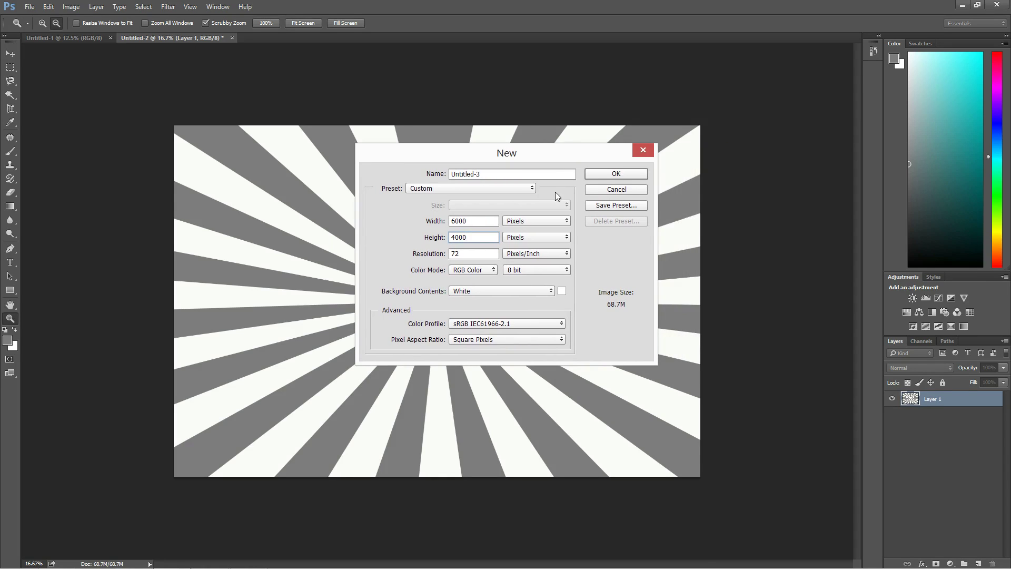
left_click(608, 174)
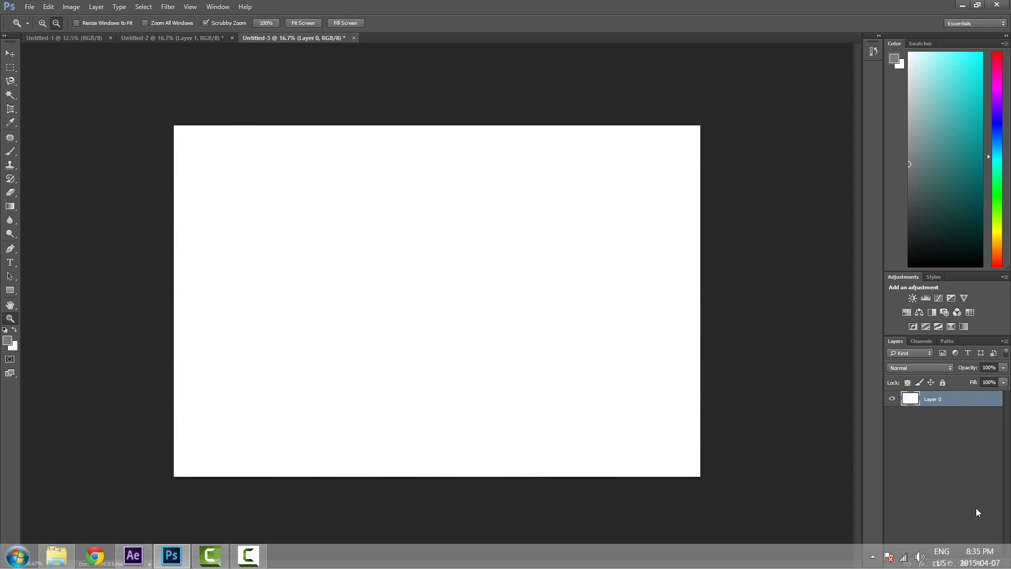
- Add an empty Layer 1 and delete the white Layer 0
left_click(978, 563)
left_click(947, 420)
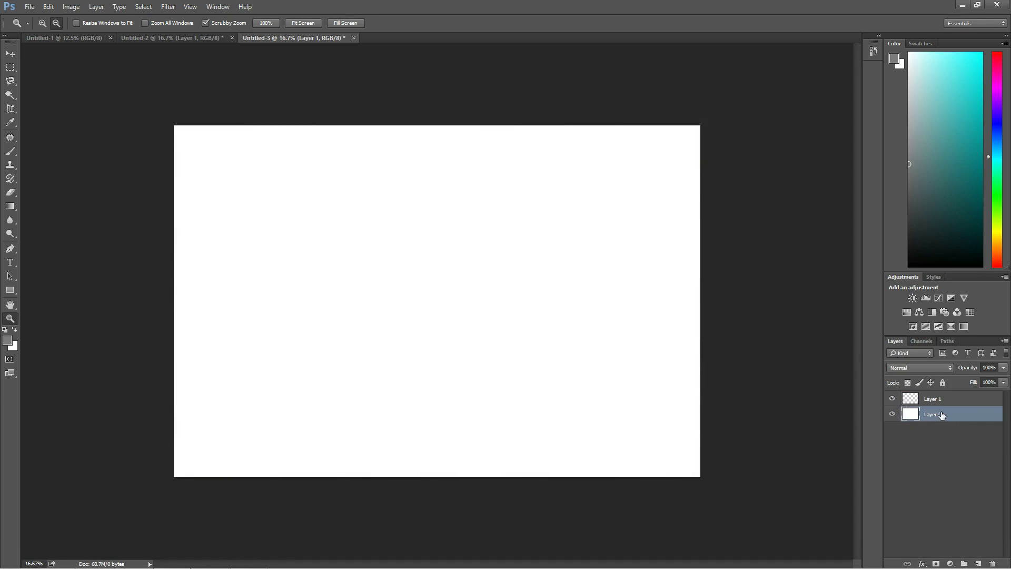
key("Delete")
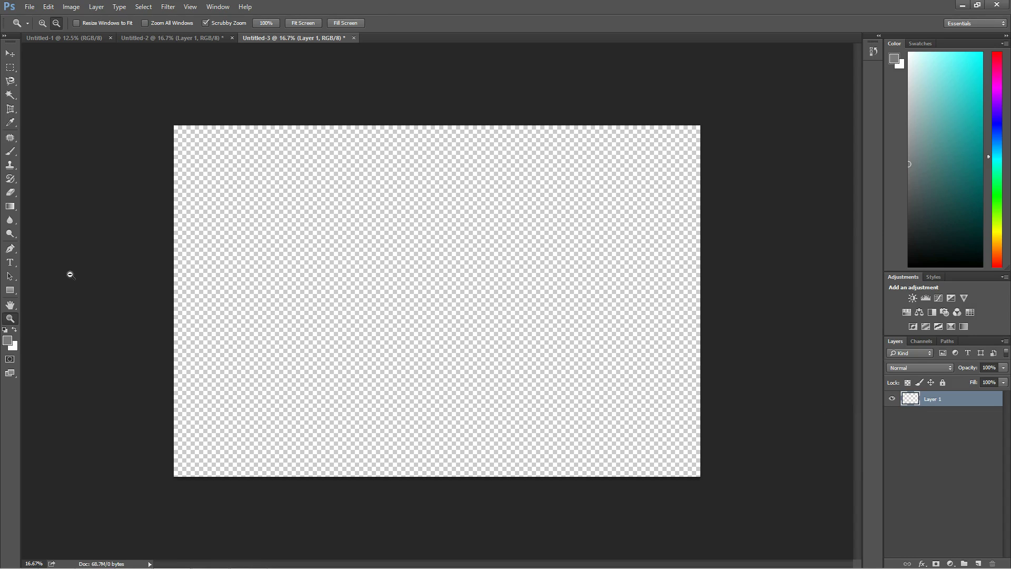
- Set the foreground to mid-grey #7b7b7b and drag a grey-to-white gradient from canvas top to bottom
left_click(7, 342)
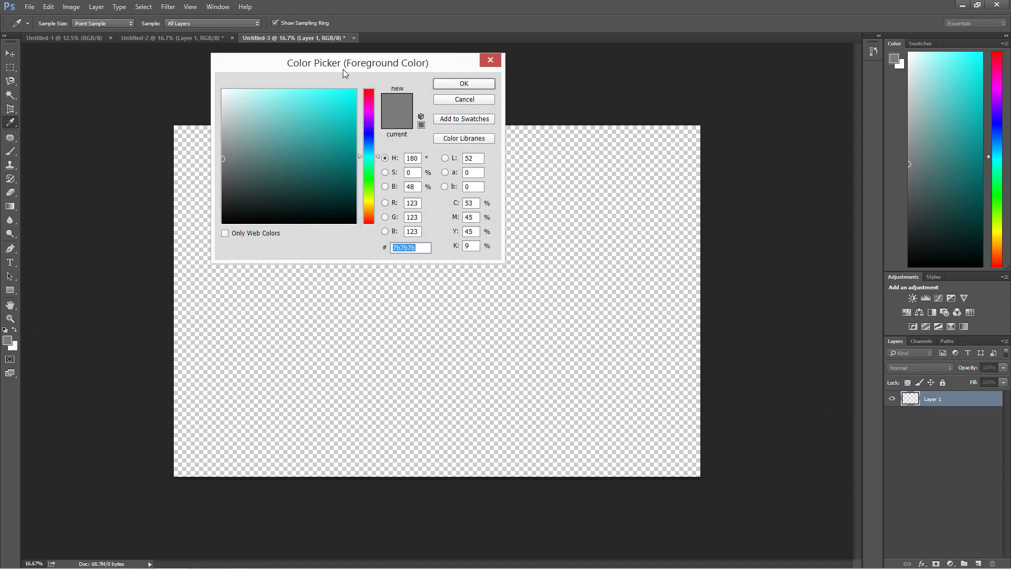
left_click_drag(345, 72, 364, 97)
left_click(482, 107)
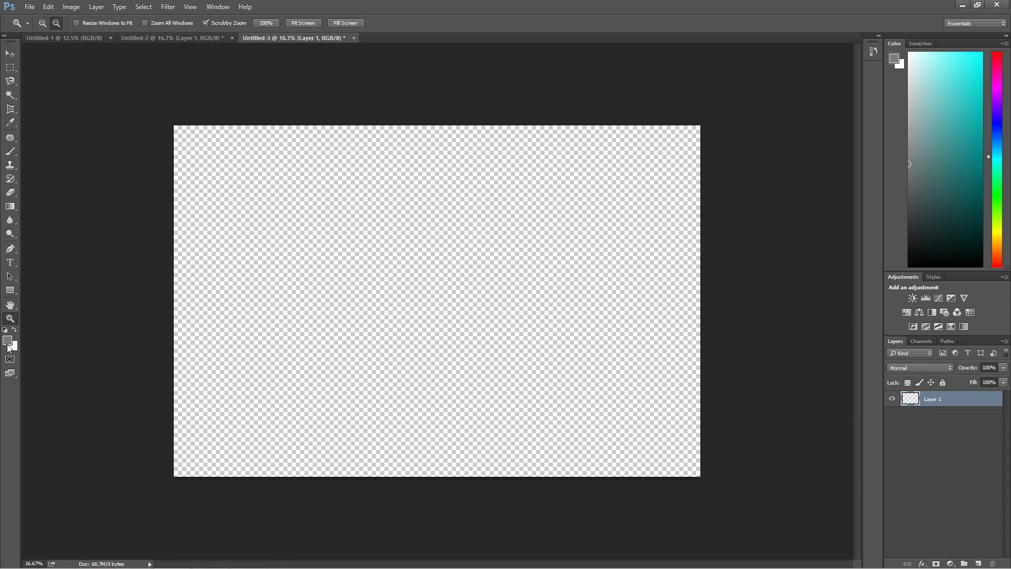
left_click(10, 207)
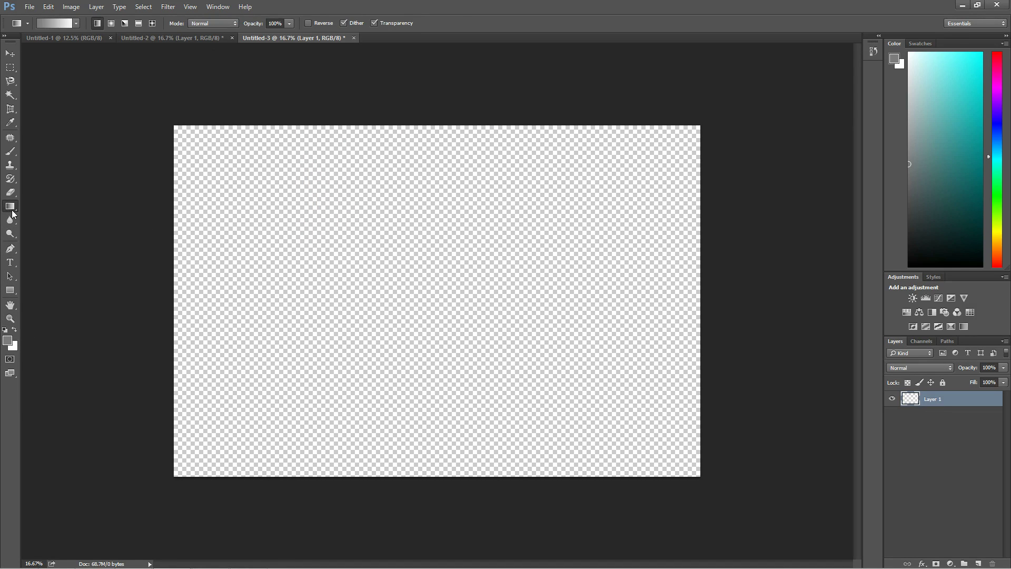
left_click_drag(434, 137, 434, 482)
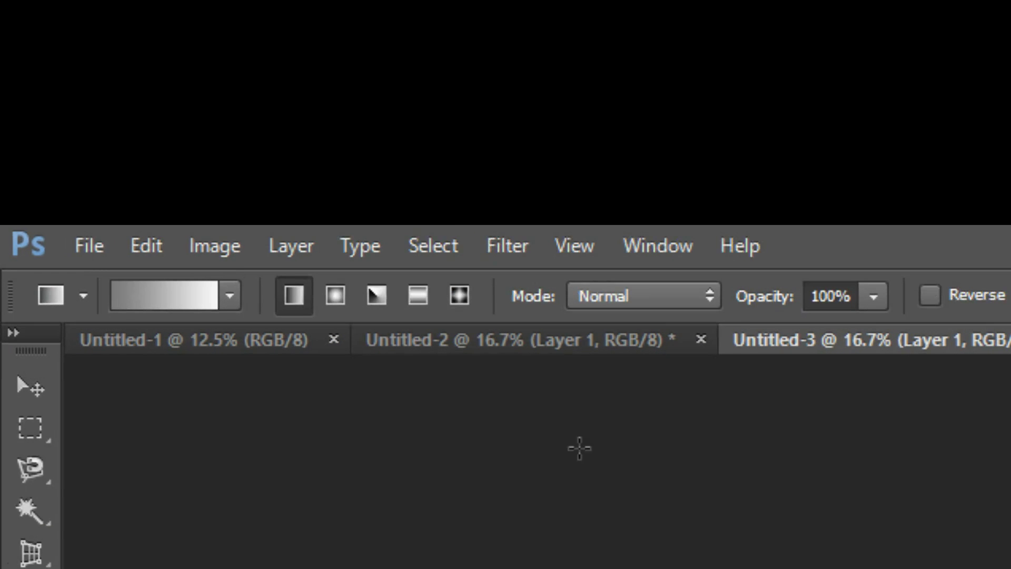
- Apply a Square Wave distortion with wavelength about 310 and amplitude about 999
left_click(502, 260)
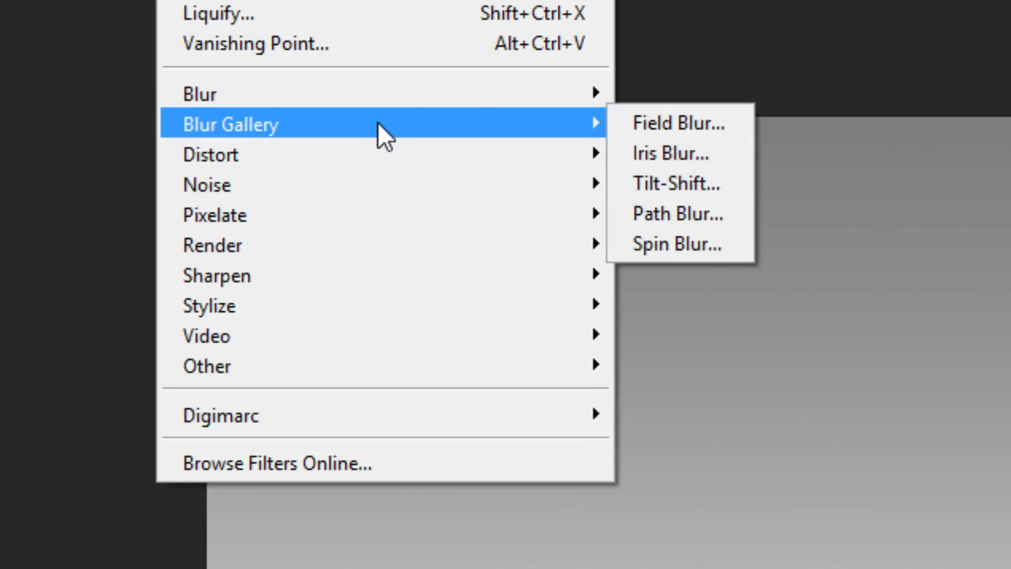
mouse_move(413, 153)
left_click(700, 365)
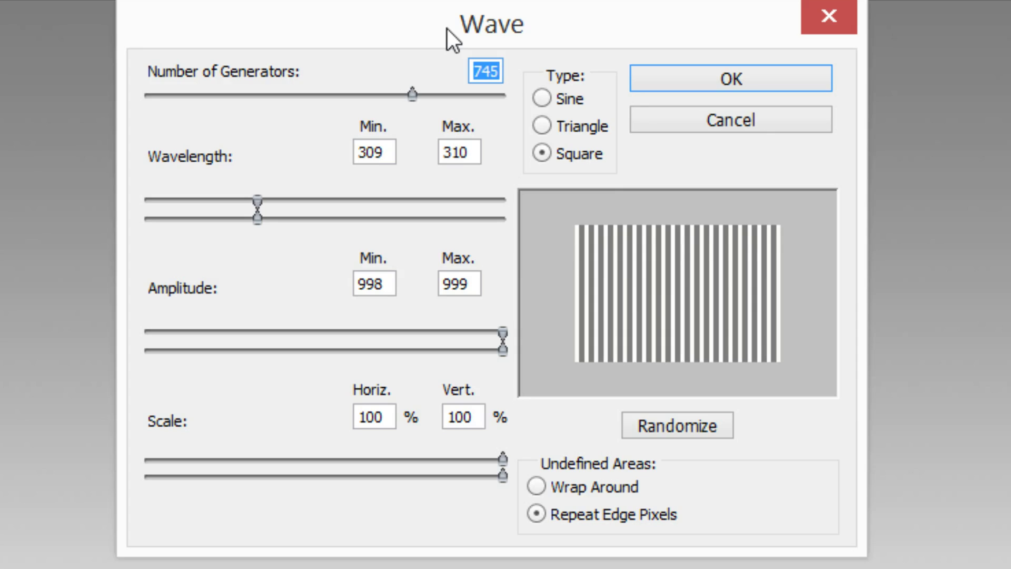
key("Return")
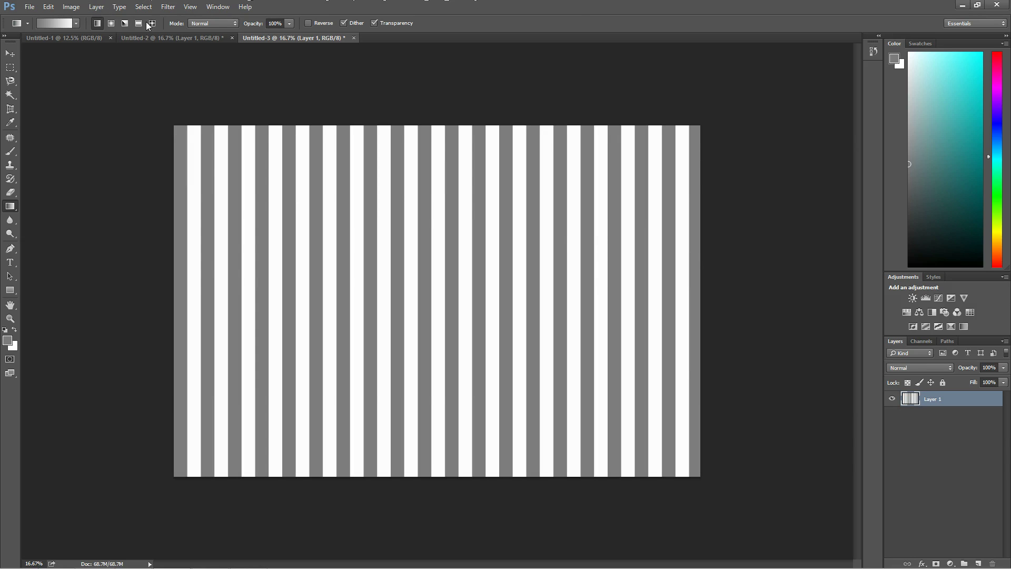
- Apply Polar Coordinates with Rectangular to Polar to make the starburst
left_click(168, 7)
mouse_move(210, 138)
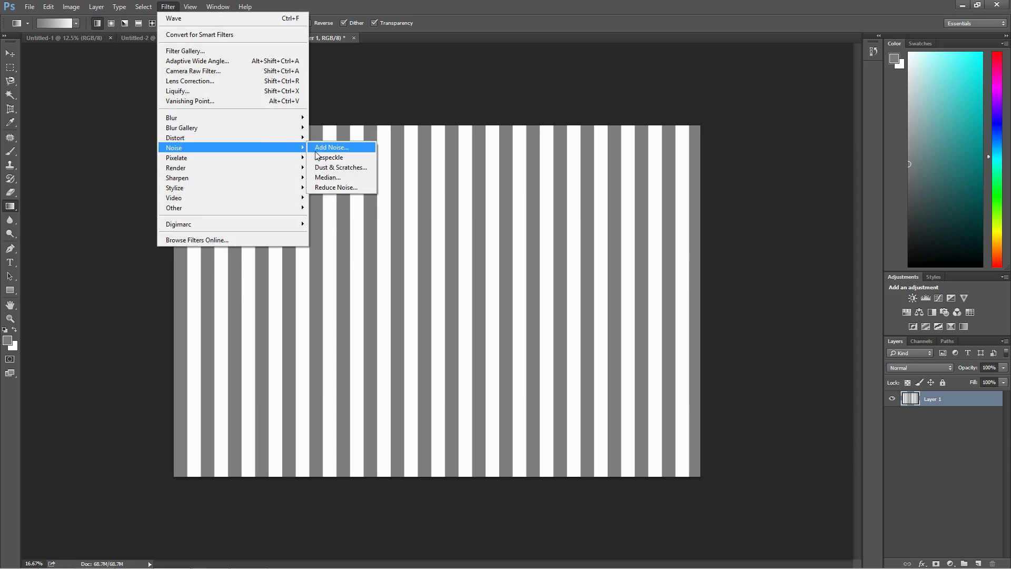
left_click(362, 158)
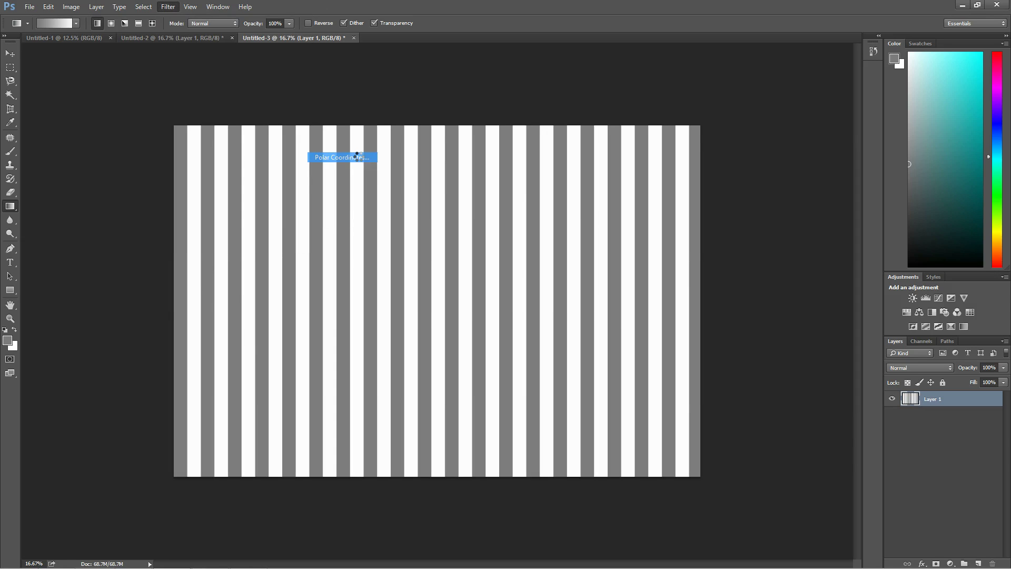
left_click_drag(456, 143, 458, 146)
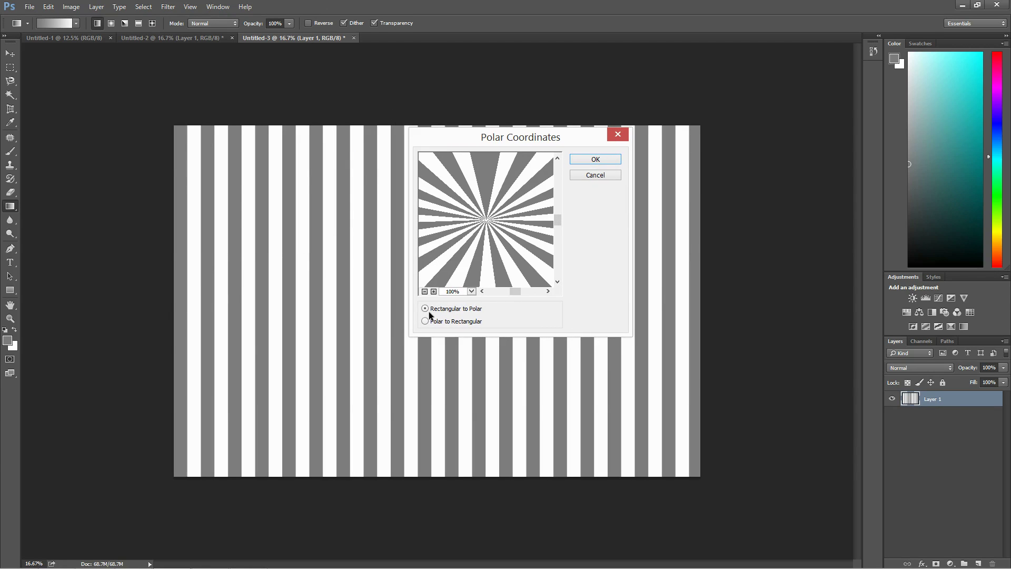
left_click(593, 160)
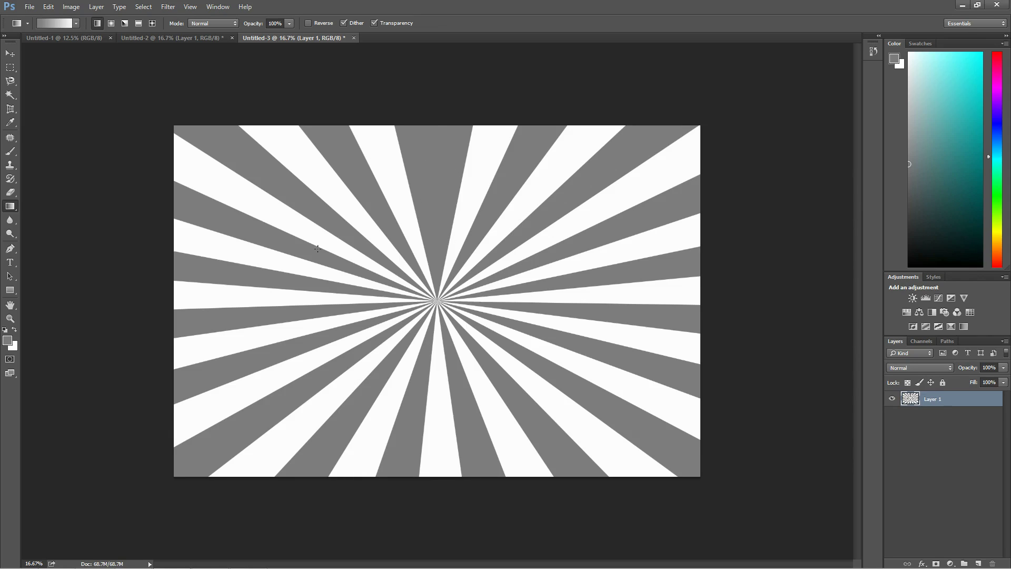
- Undo to remove tuty.png from Camtasia's clip bin and Track 2
left_click(29, 6)
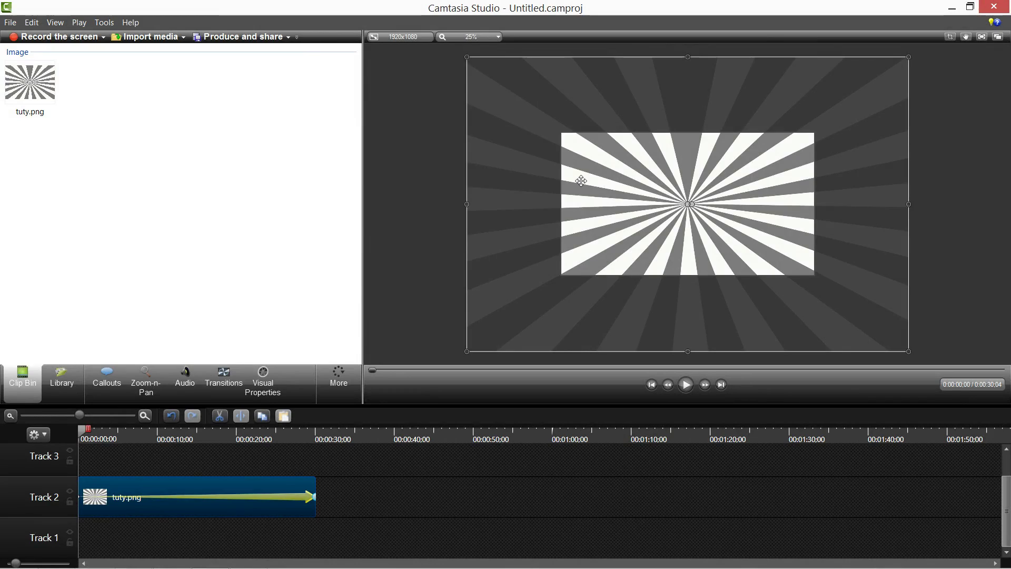
key("ctrl+z")
key("ctrl+z")
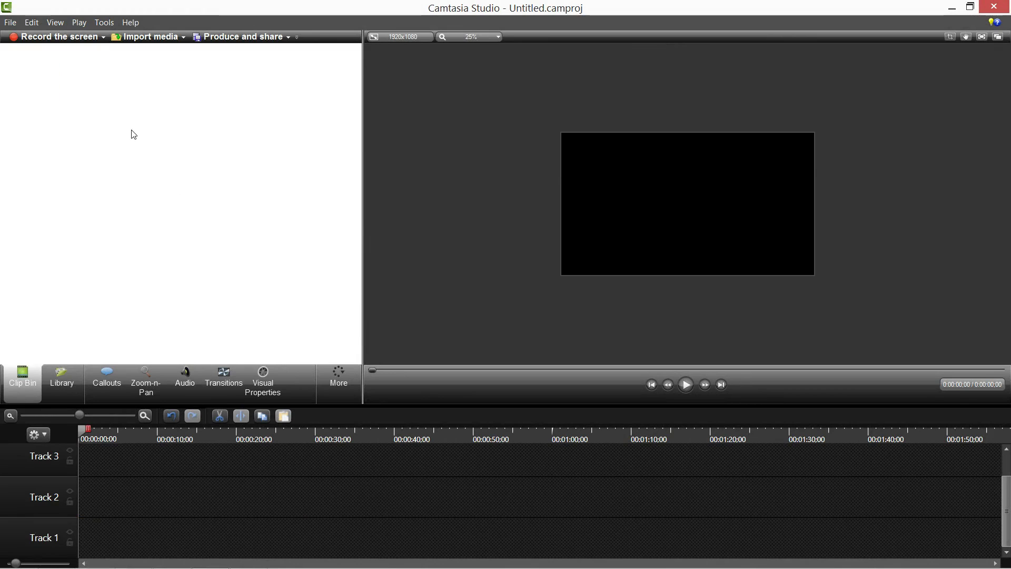
- Import tuty.png, place it on Track 3, and enlarge it past the 1920×1080 frame
left_click(135, 38)
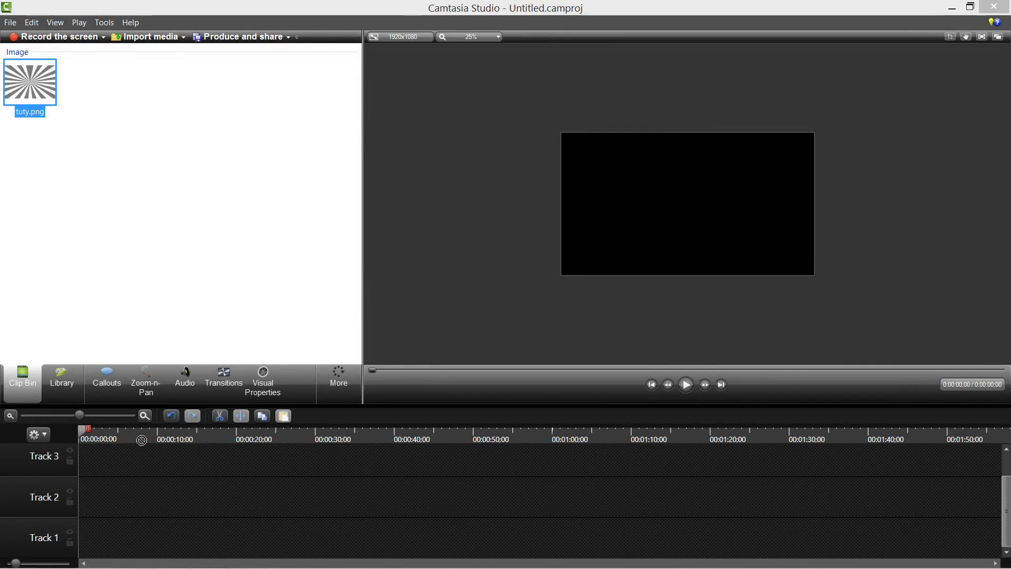
left_click_drag(141, 440, 93, 485)
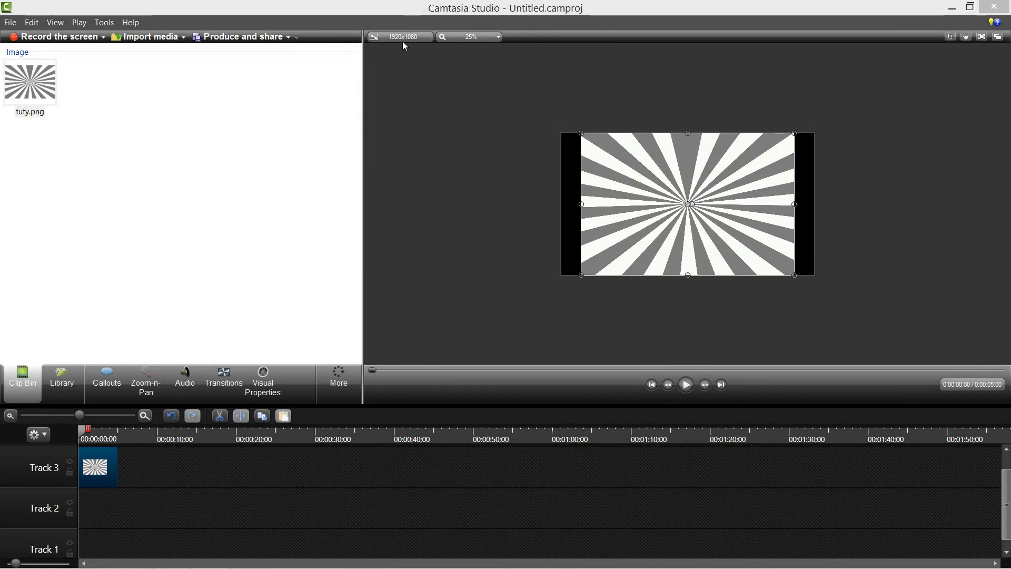
mouse_move(412, 37)
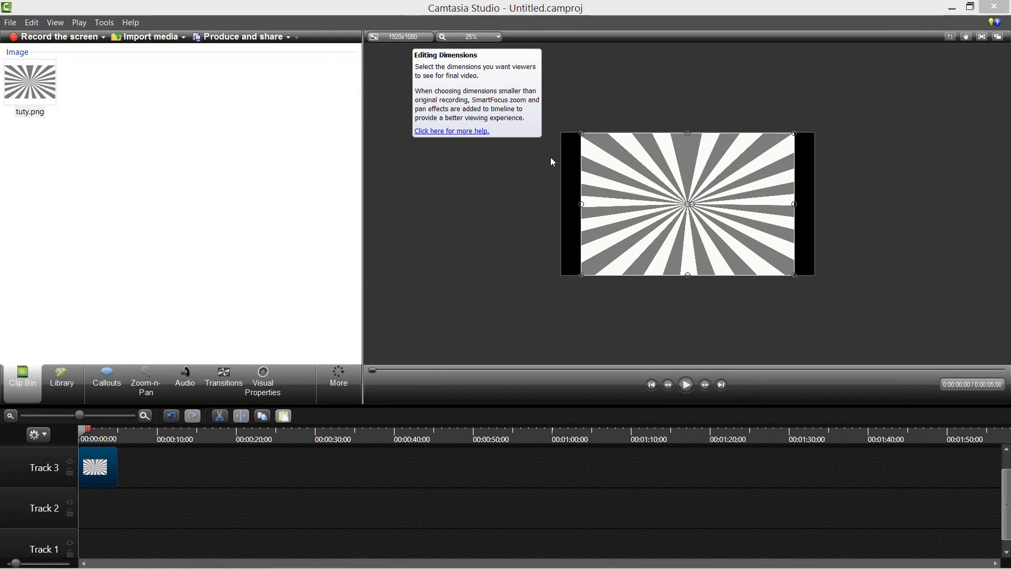
left_click_drag(581, 133, 457, 85)
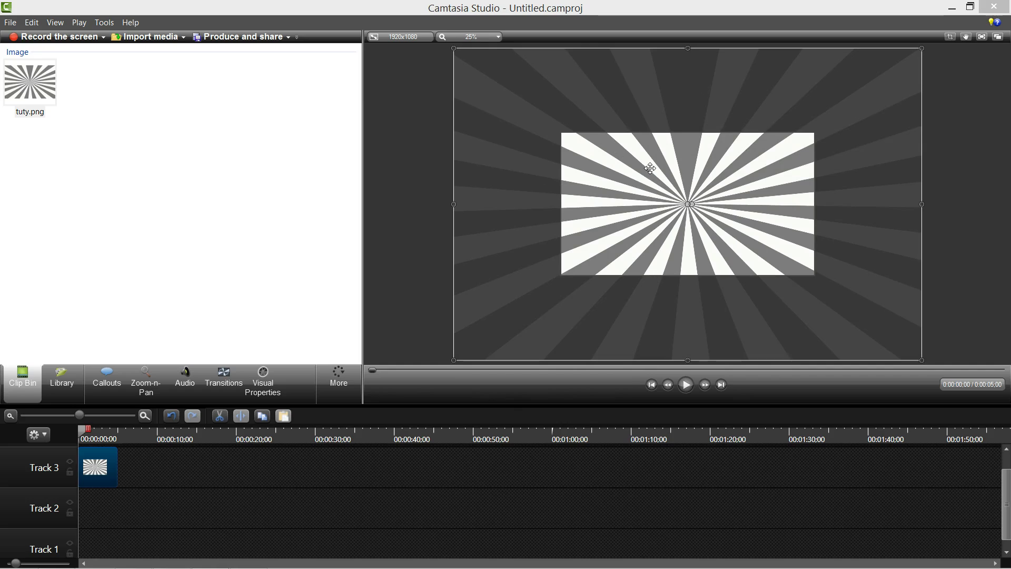
left_click_drag(456, 49, 470, 59)
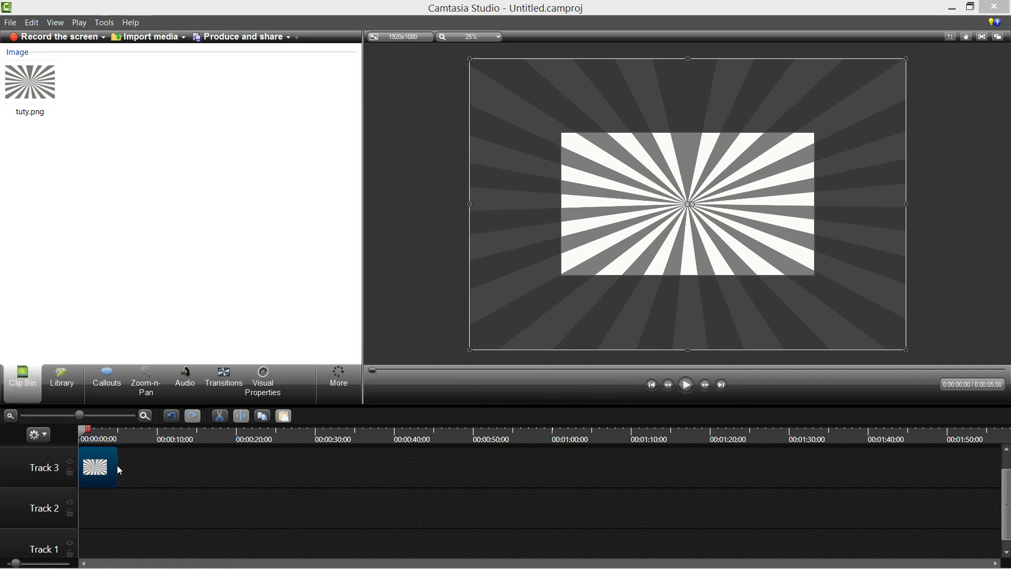
- Stretch the tuty.png clip to 15 seconds and show its Visual Properties
left_click_drag(116, 466, 195, 457)
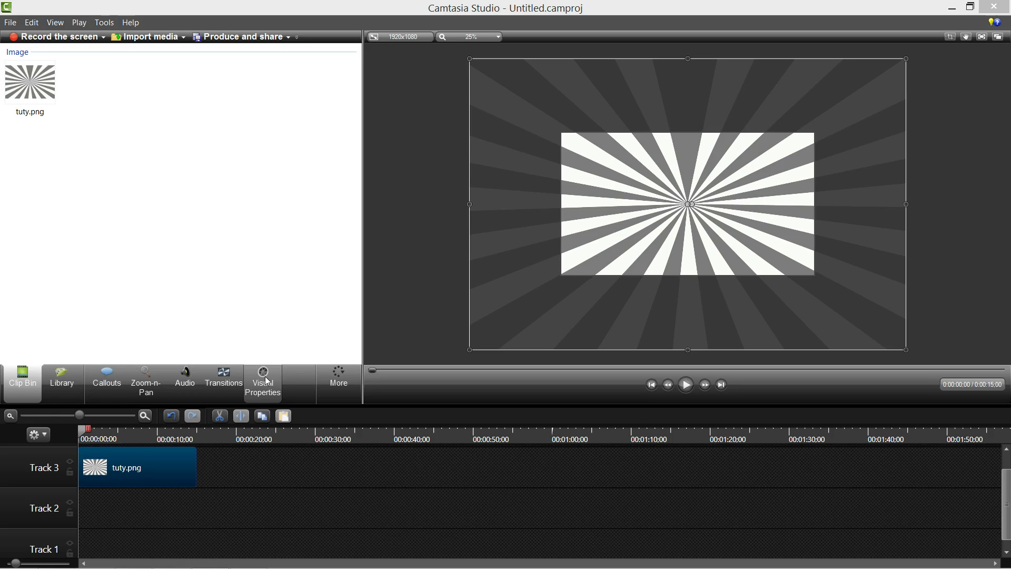
left_click(339, 377)
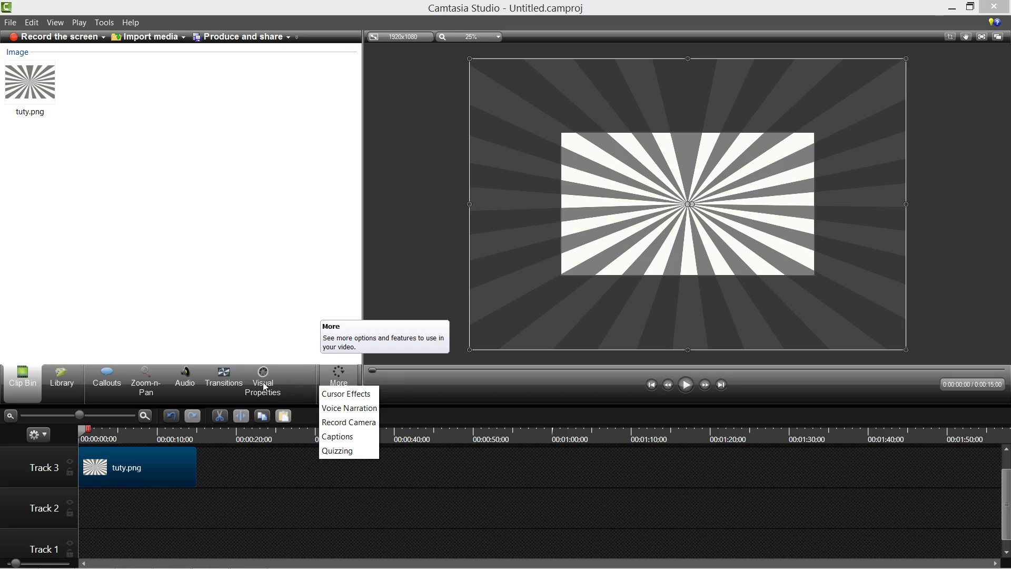
left_click(270, 386)
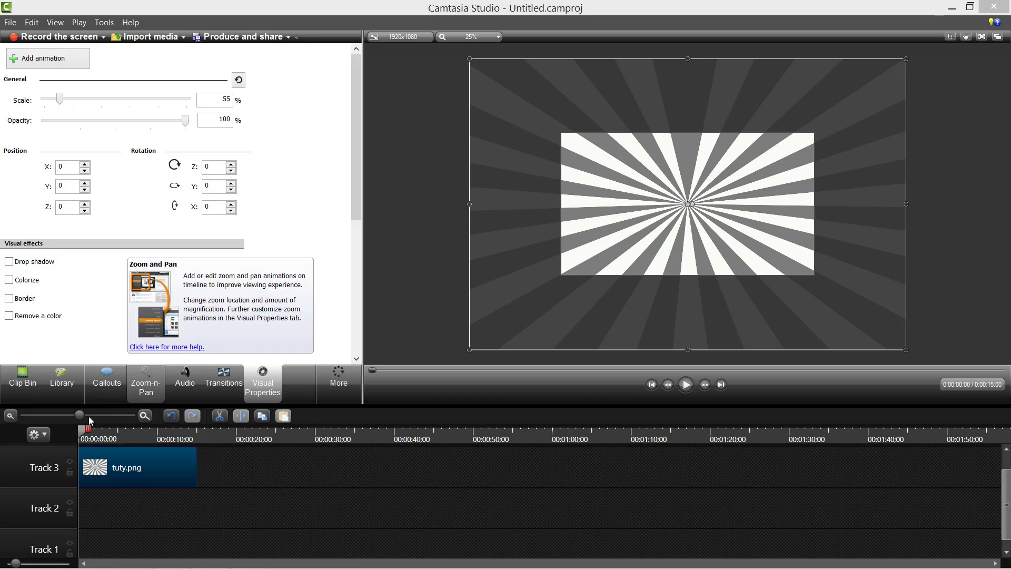
- Add a rotation animation ending at the clip's end with Rotation Z -720
left_click(85, 465)
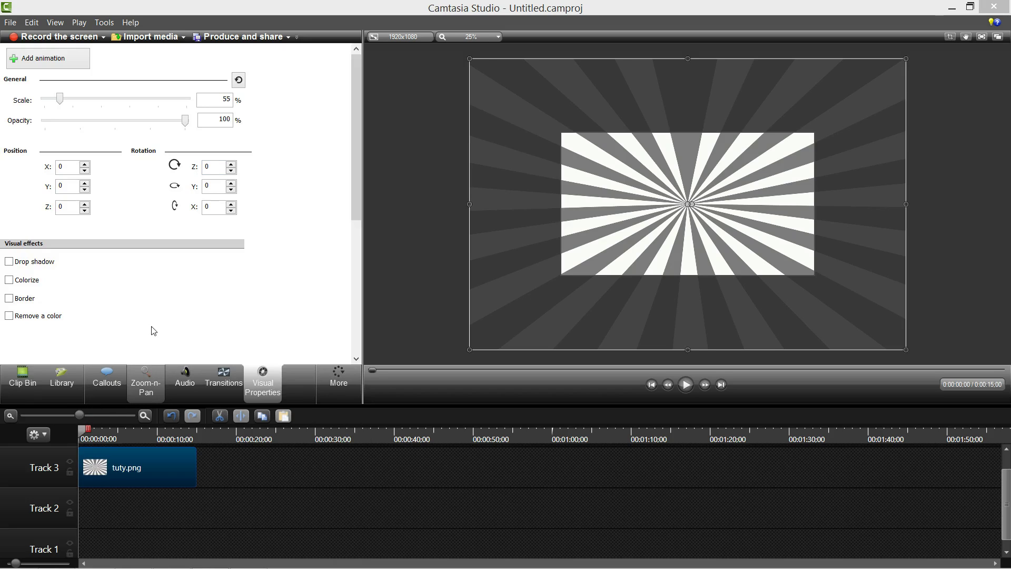
left_click(46, 63)
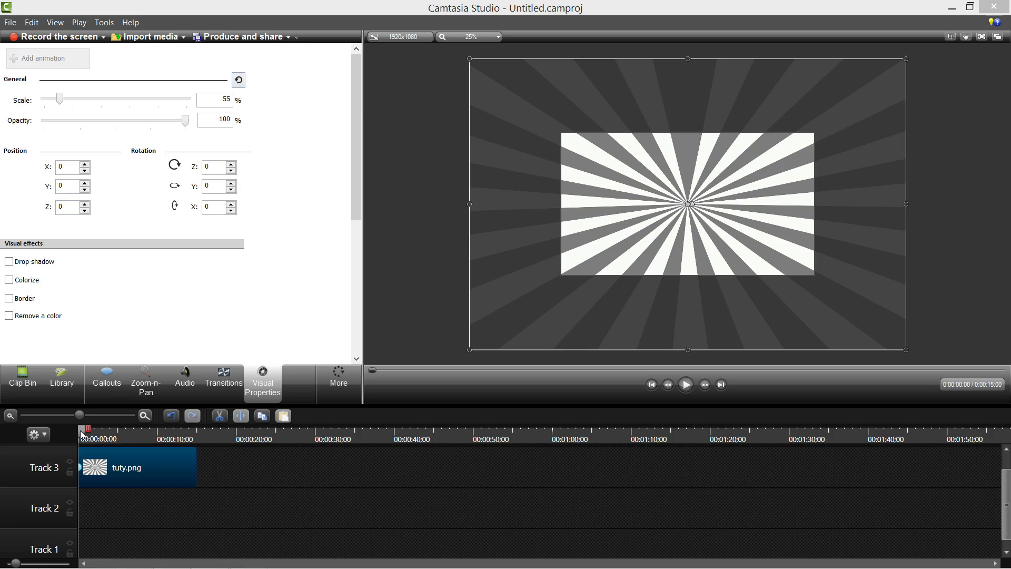
left_click_drag(83, 434, 200, 435)
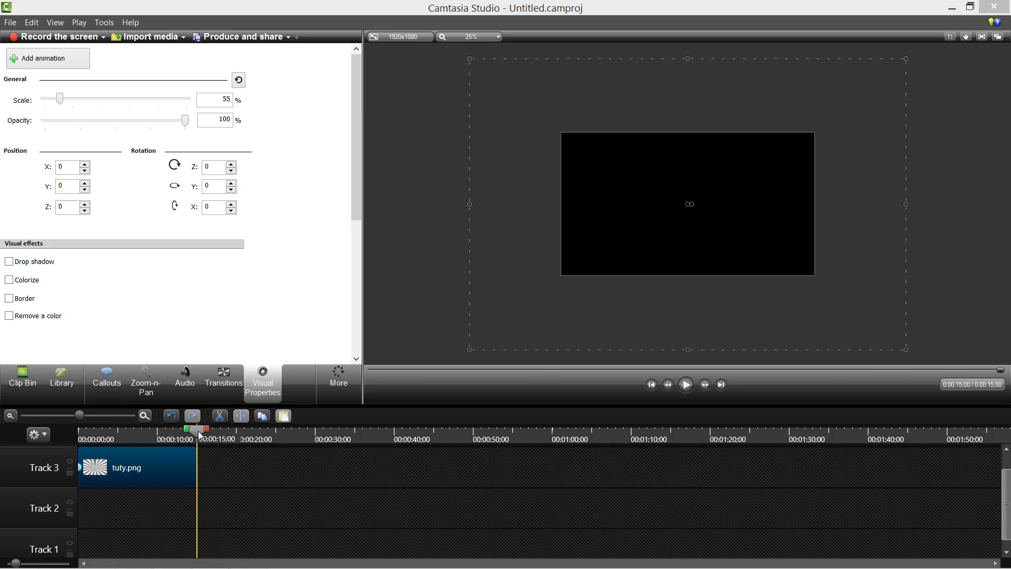
left_click_drag(219, 168, 174, 170)
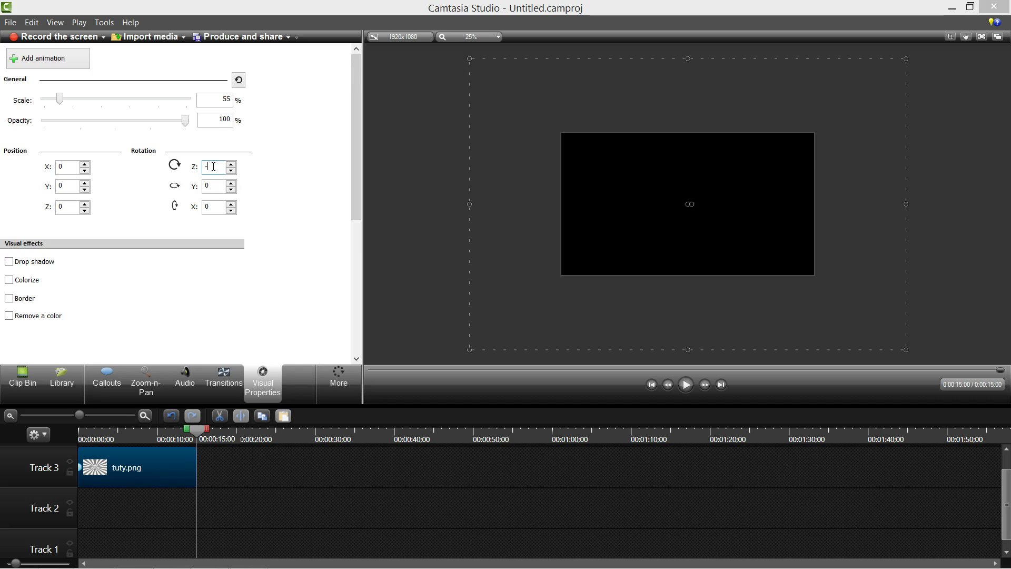
type("720")
left_click(34, 63)
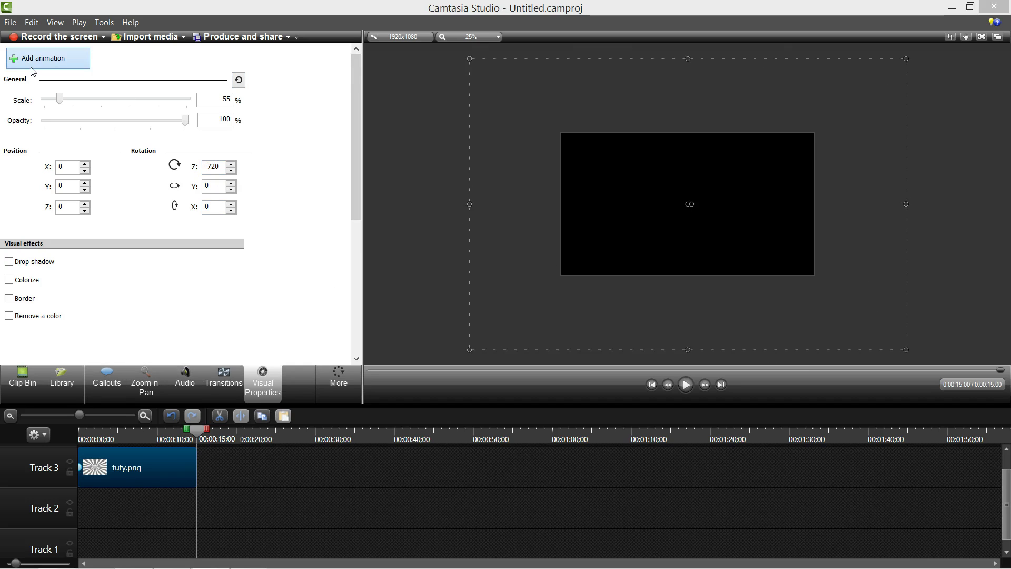
- Stretch the animation back to the clip start and scrub to preview the spin
left_click_drag(188, 468, 127, 468)
left_click(181, 440)
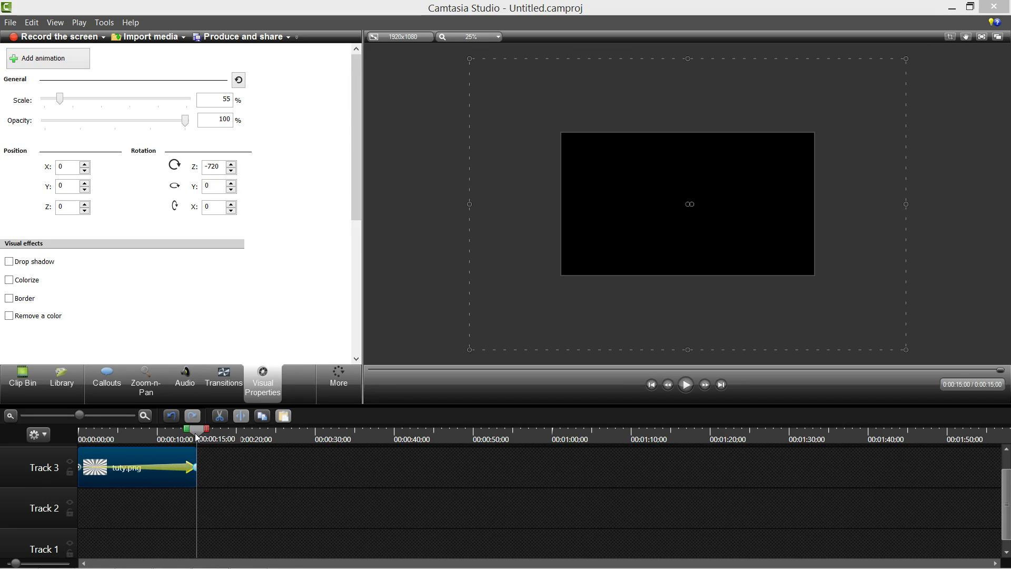
left_click_drag(182, 439, 81, 438)
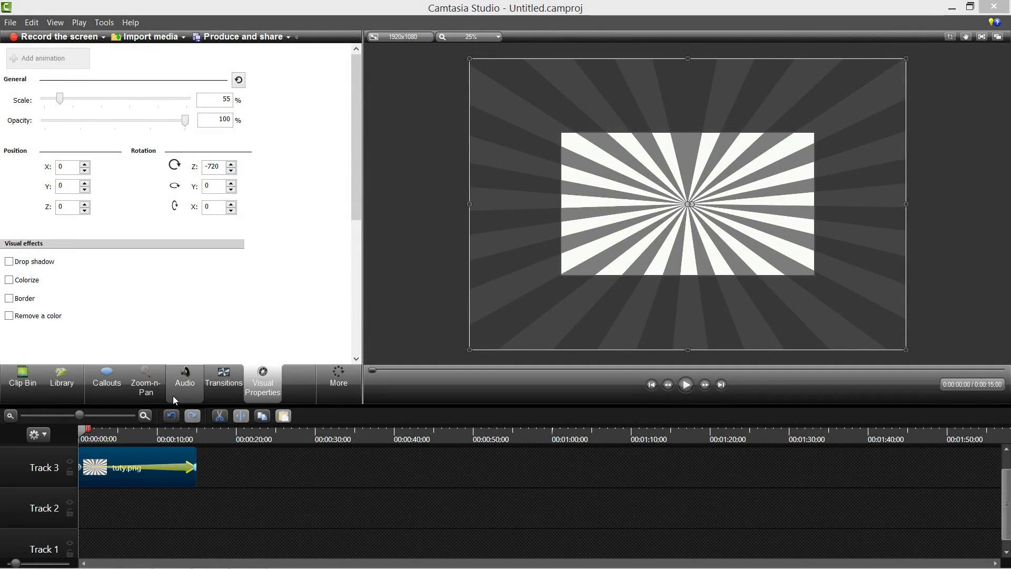
left_click(159, 469)
mouse_move(78, 435)
left_mouse_down()
mouse_move(100, 446)
mouse_move(84, 451)
left_mouse_up()
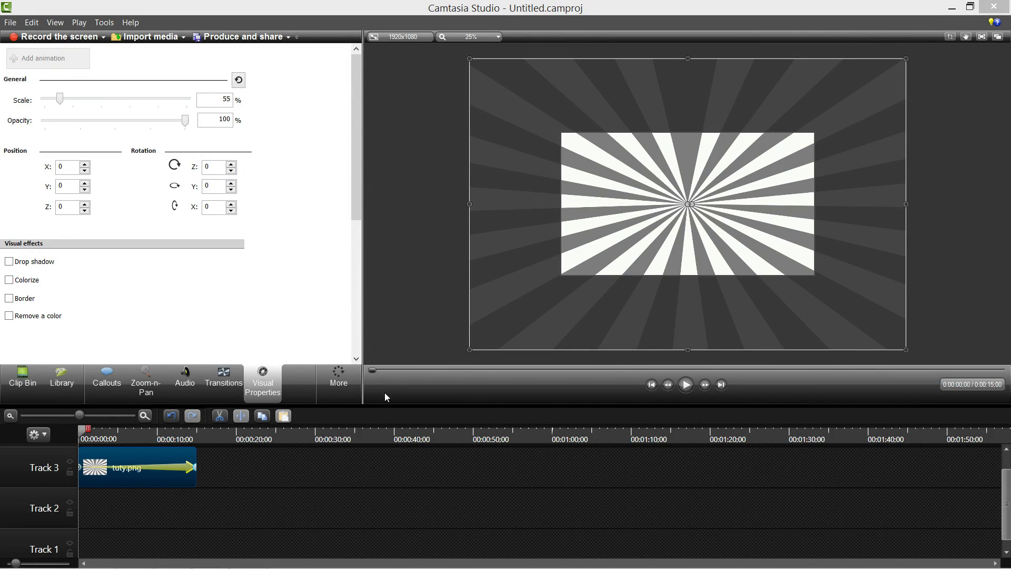
left_click_drag(96, 442, 80, 463)
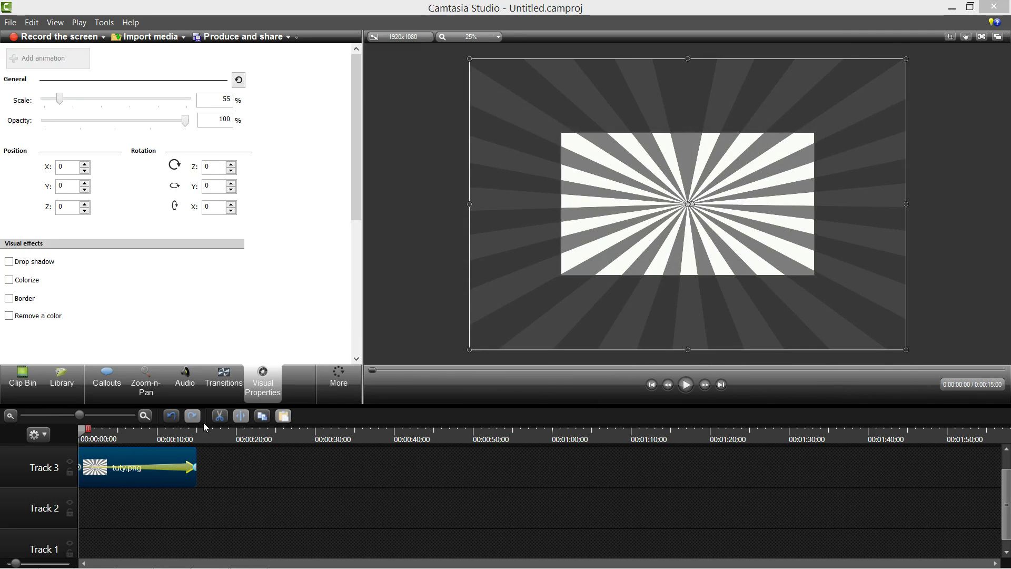
left_click(685, 384)
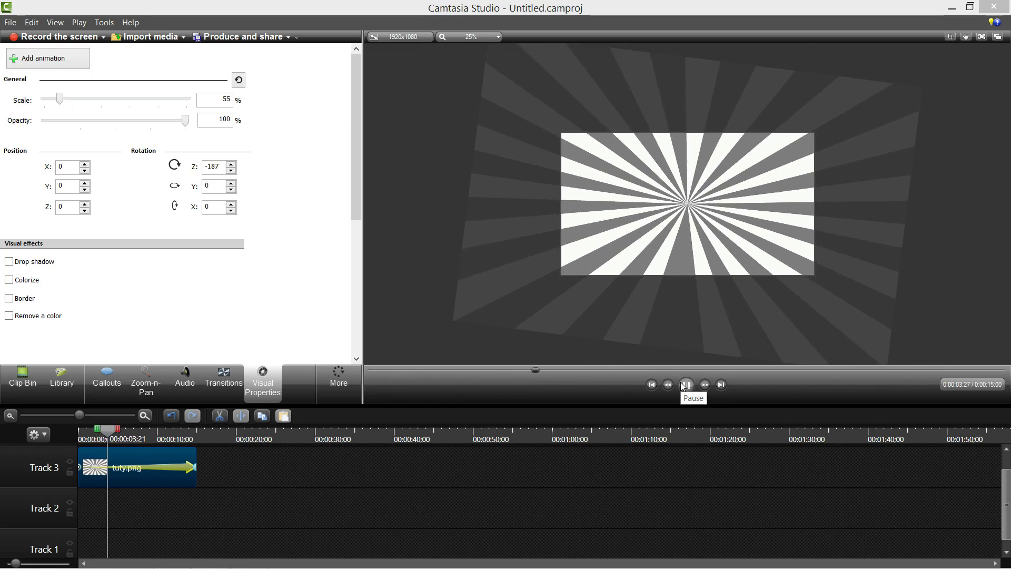
left_click(685, 385)
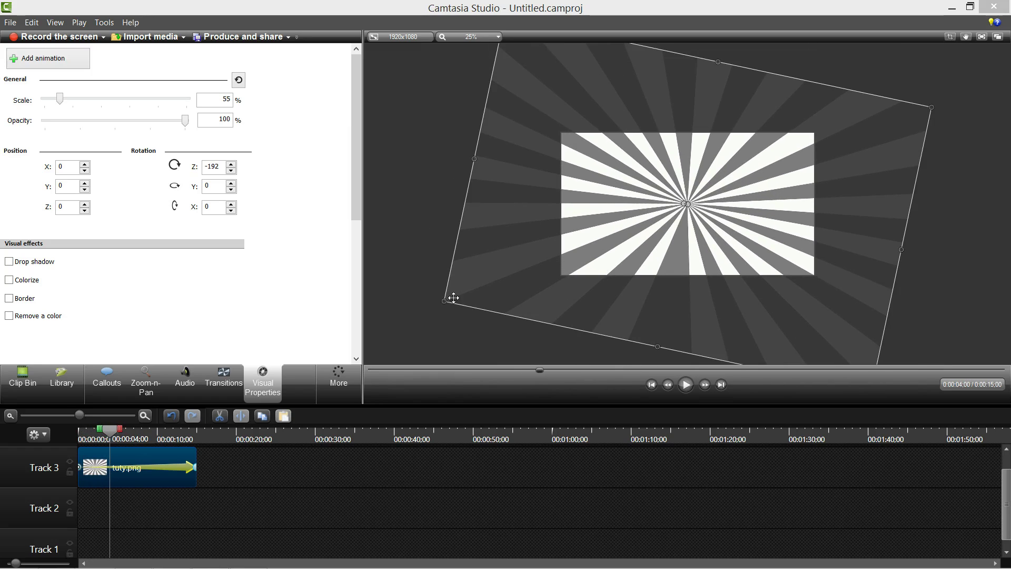
left_click(652, 385)
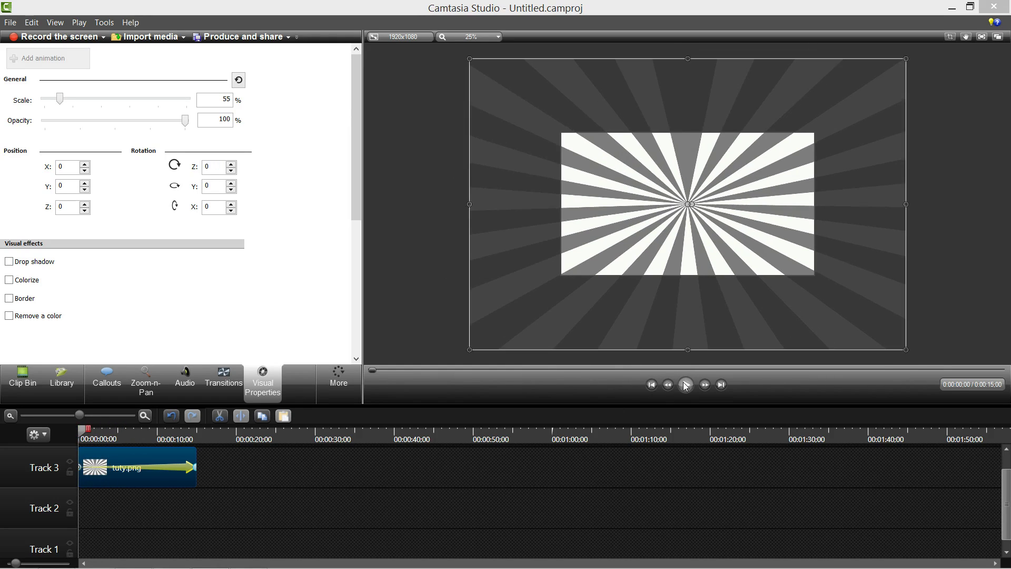
left_click(686, 385)
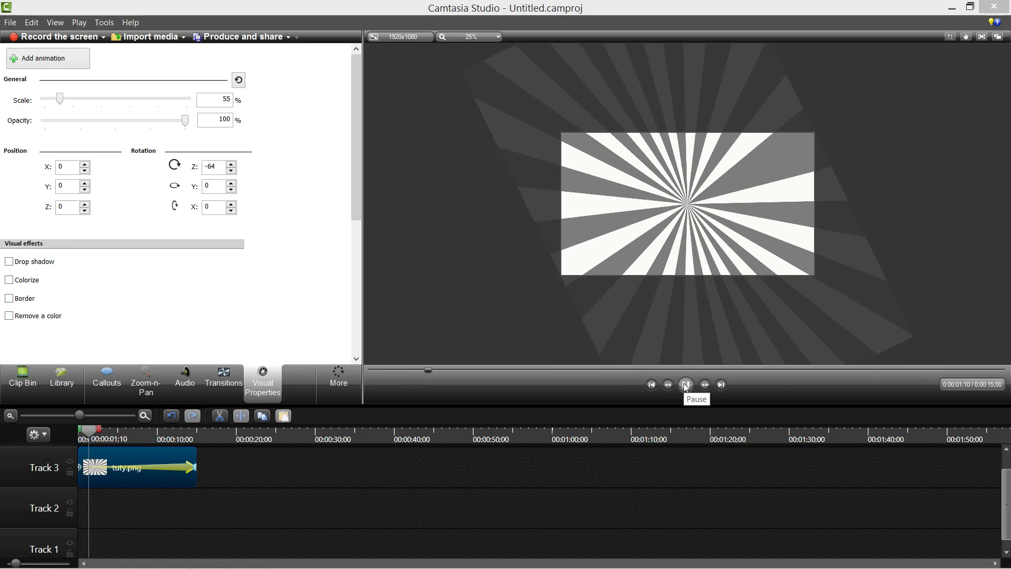
left_click(686, 384)
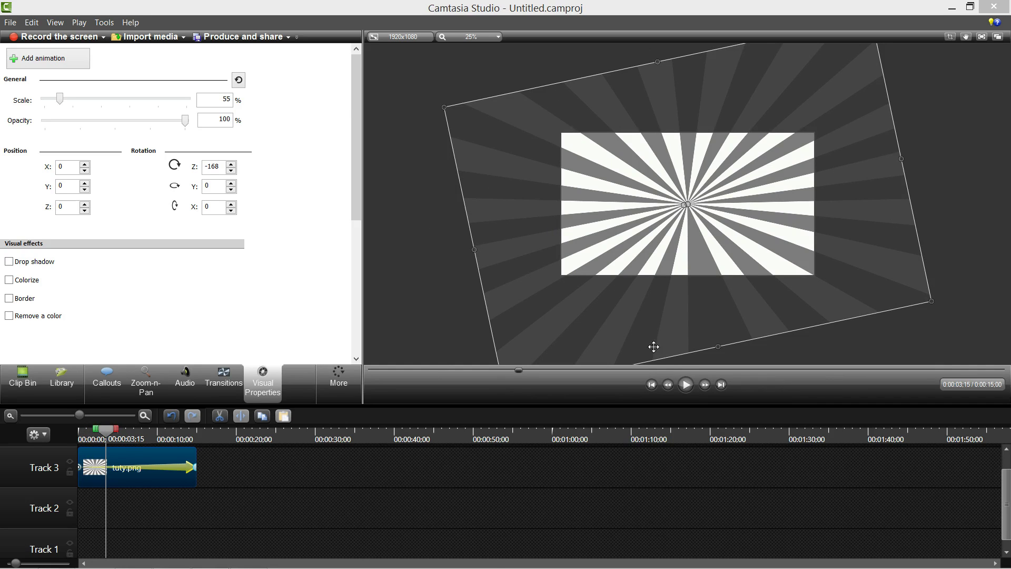
left_click(686, 385)
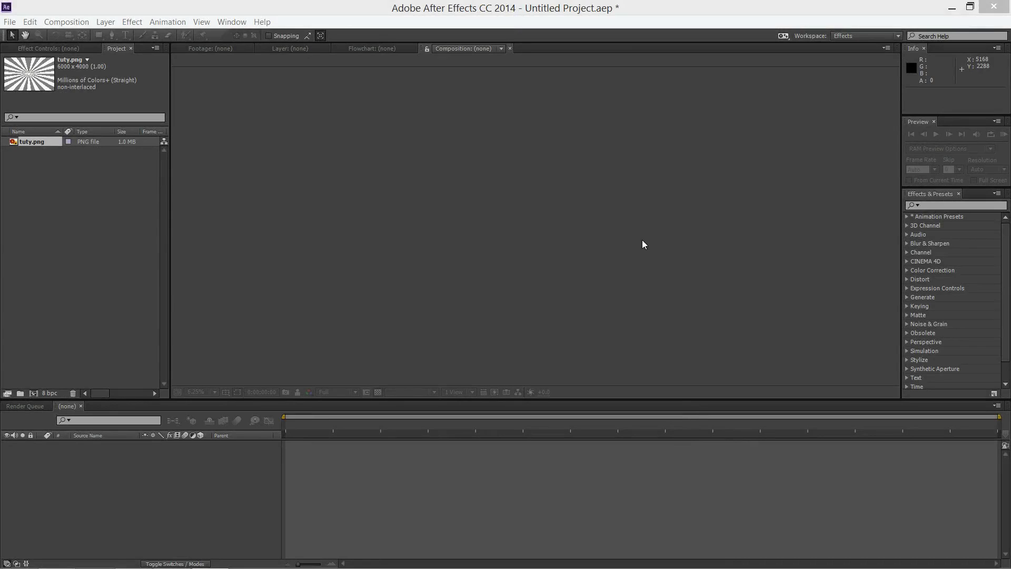
- Make a composition named tuty from tuty.png in the Project panel
left_click(14, 154)
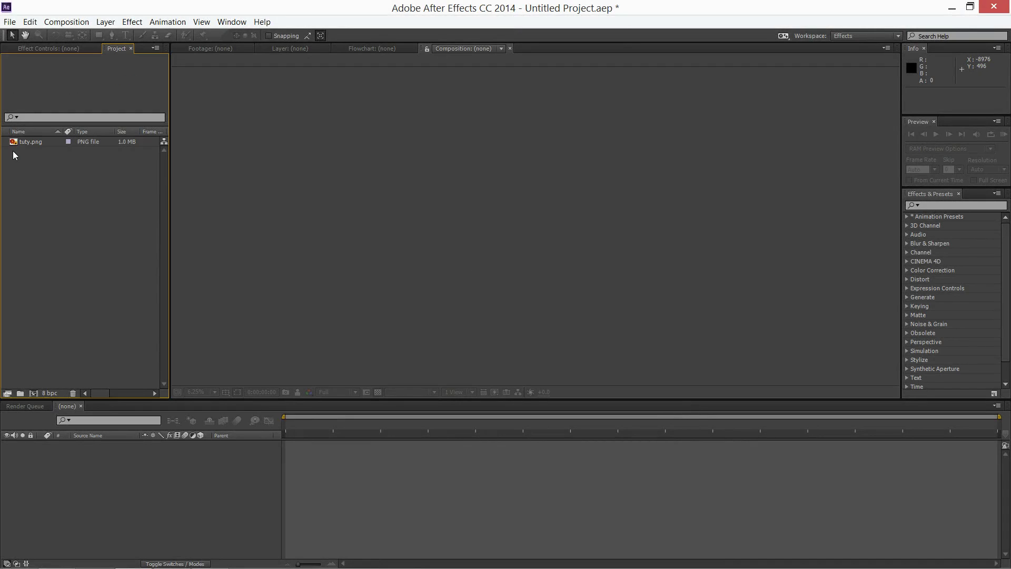
left_click(26, 143)
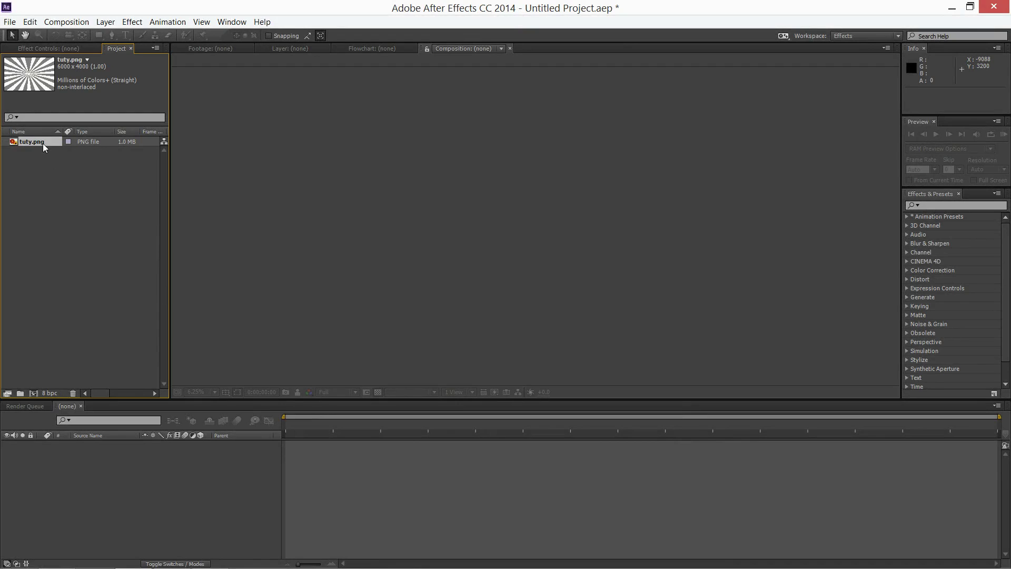
left_click(38, 396)
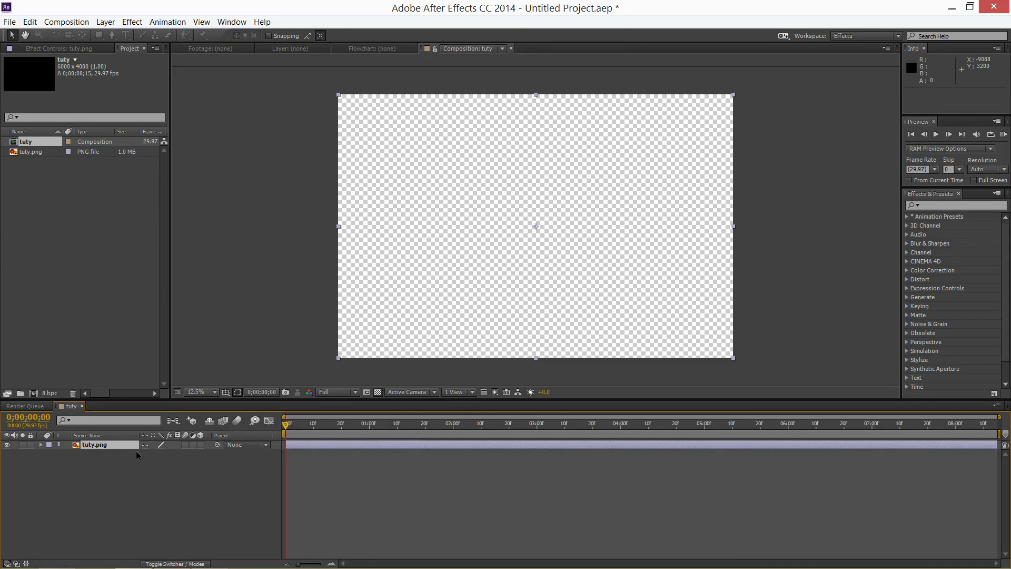
- Set the tuty composition's Width to 1920 and Height to 1080 in Composition Settings
right_click(110, 477)
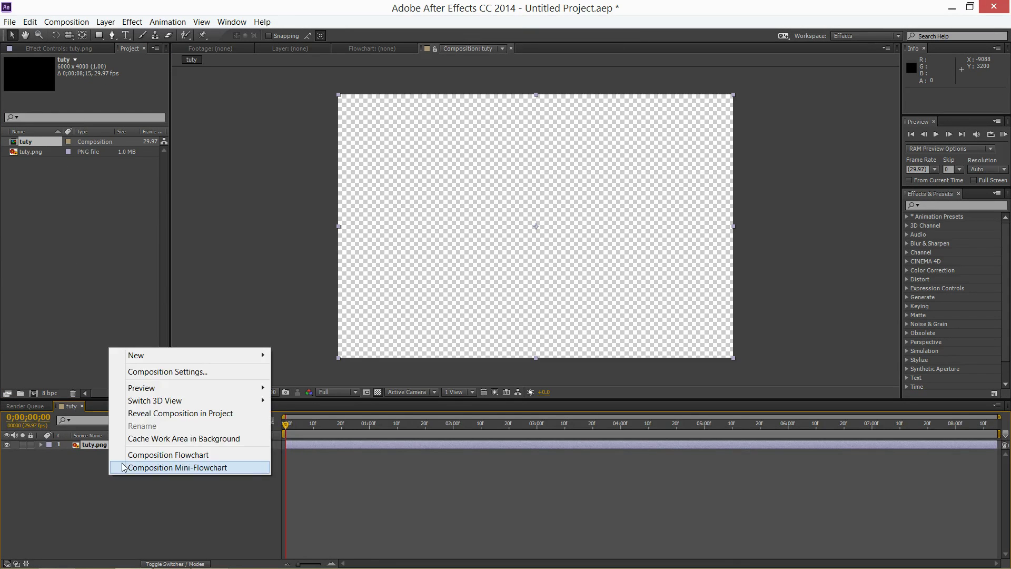
left_click(170, 371)
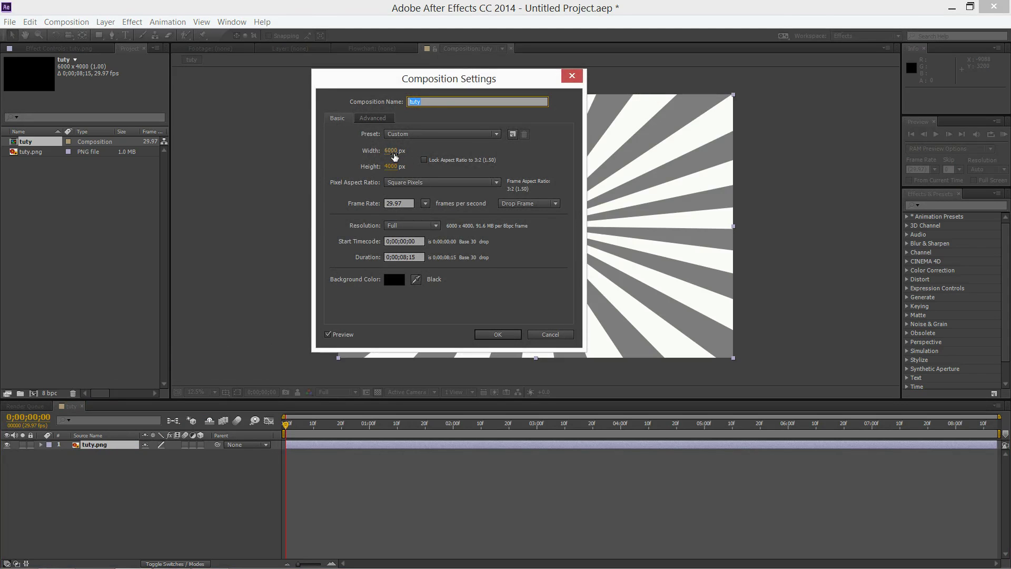
left_click(394, 153)
type("1920")
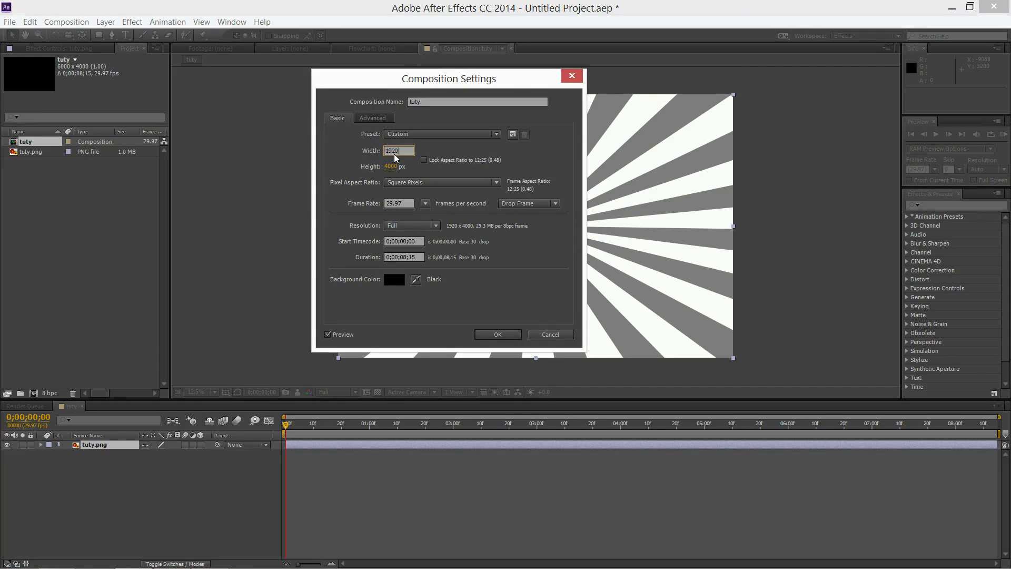
key("Return")
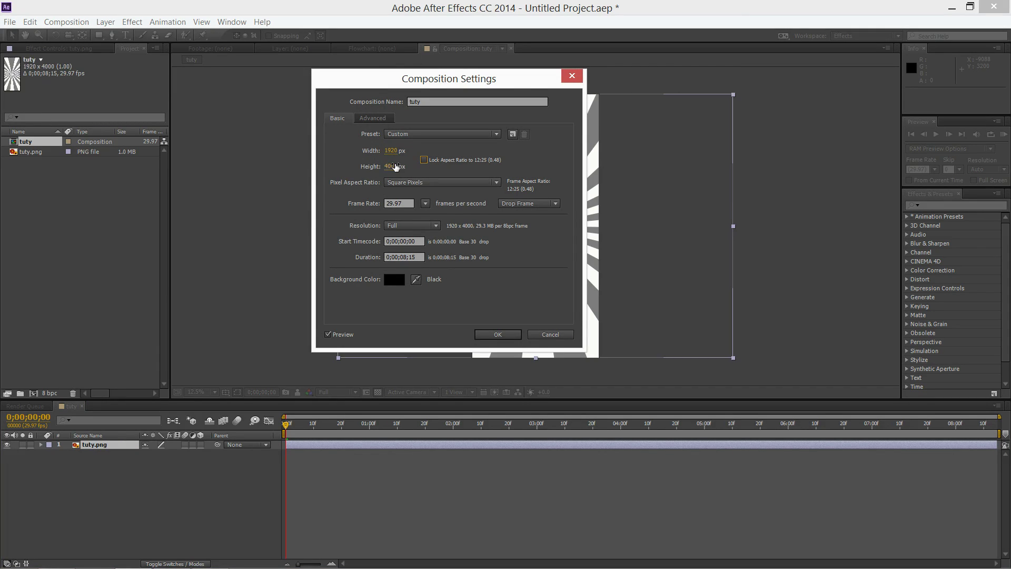
left_click(397, 165)
type("1080")
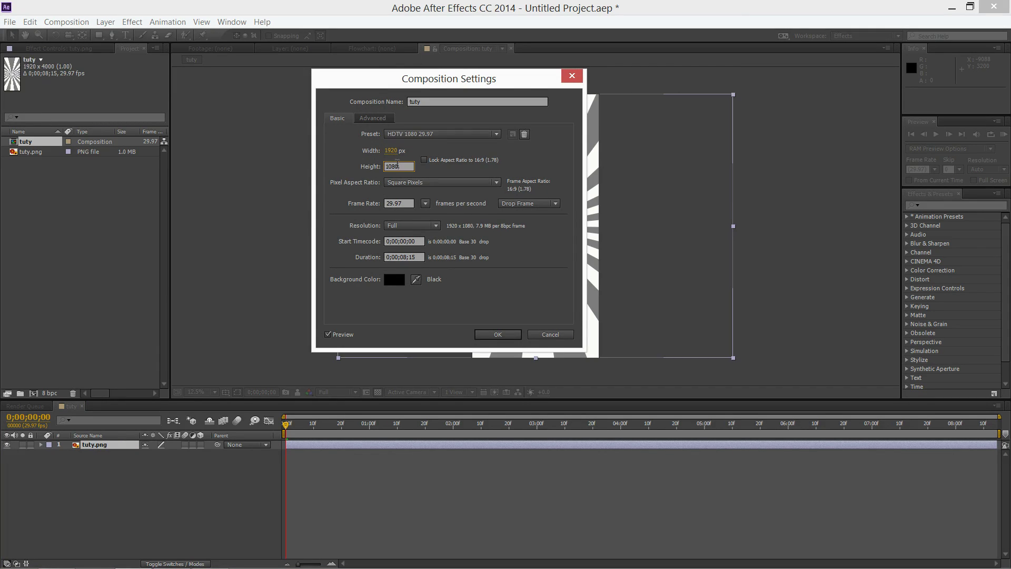
key("Return")
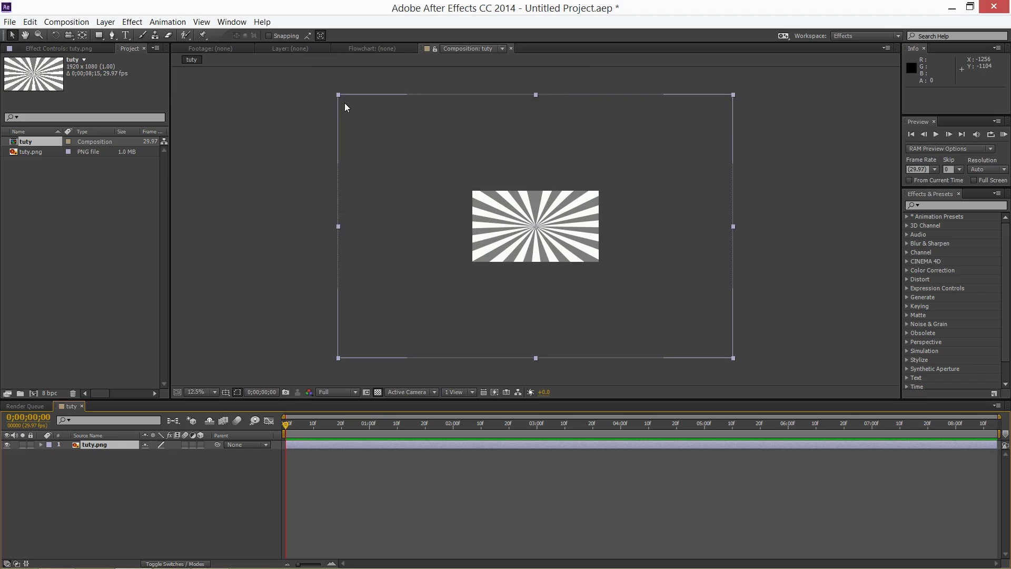
- Scale the starburst down to fill the 1920×1080 frame and show tuty.png's Rotation property
left_click_drag(338, 95, 437, 162)
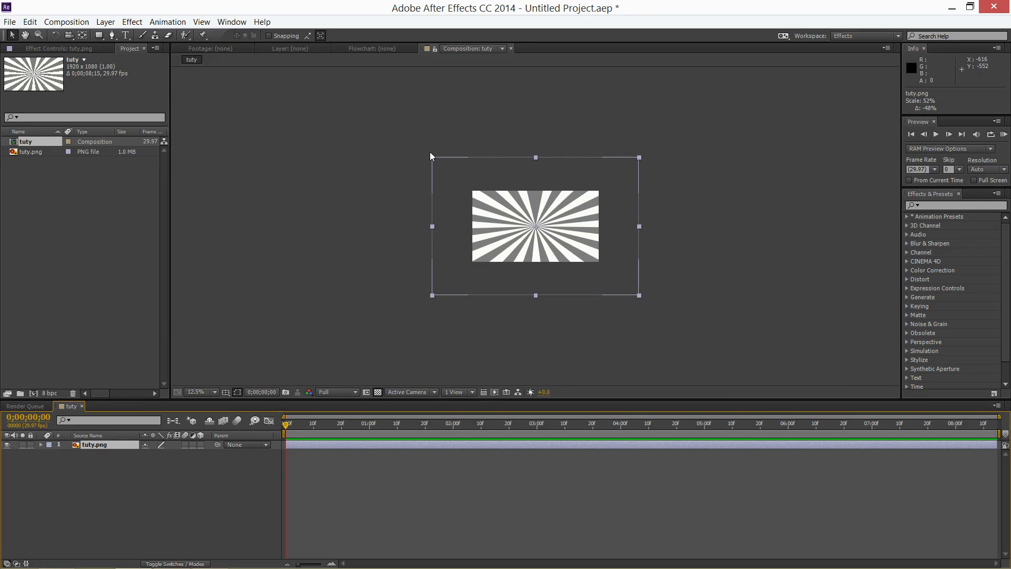
key("period")
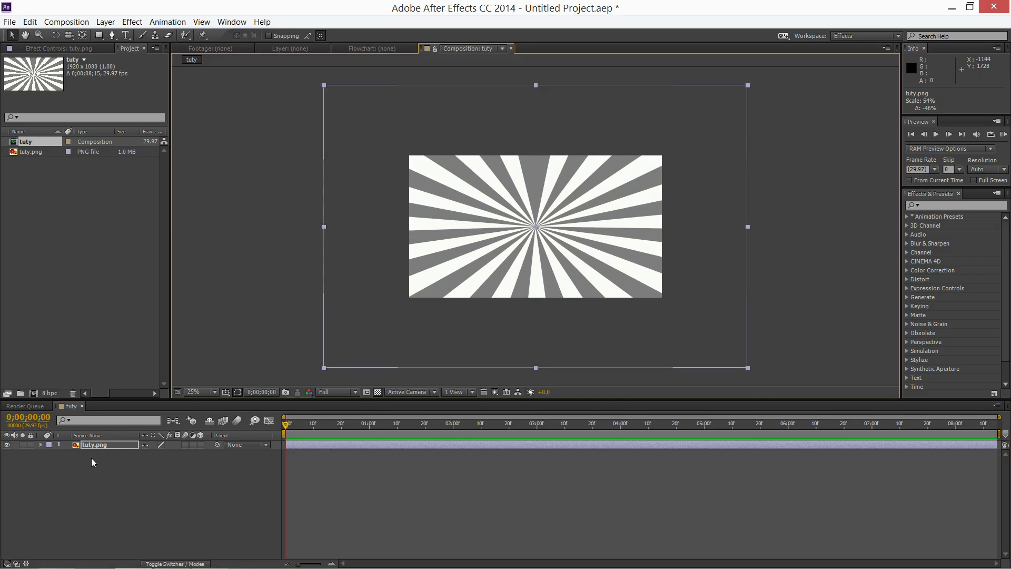
left_click(97, 445)
key("r")
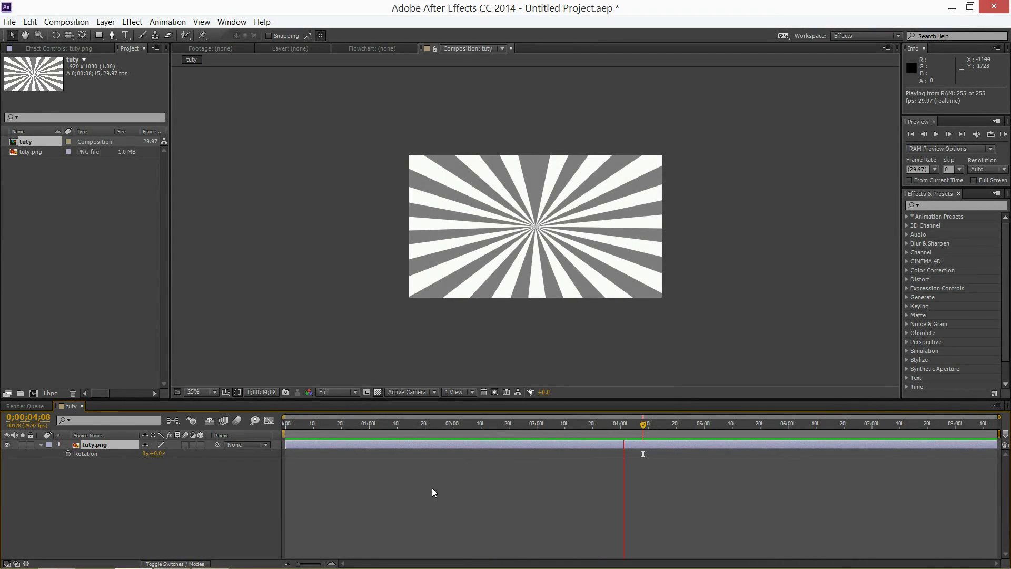
- Split the tuty.png layer at 0;00;05;10 and delete the part after it
key("space")
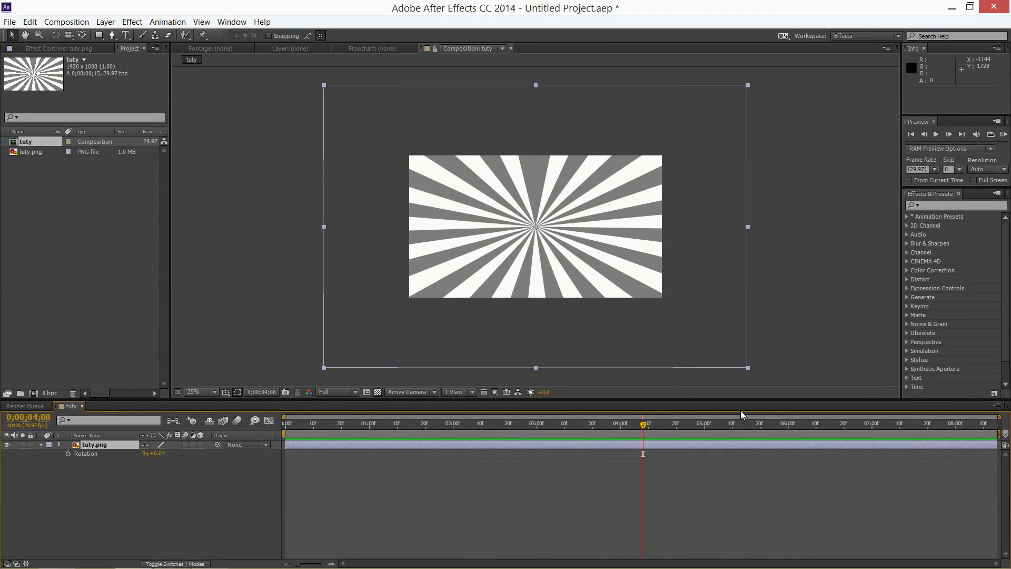
left_click_drag(647, 433, 739, 459)
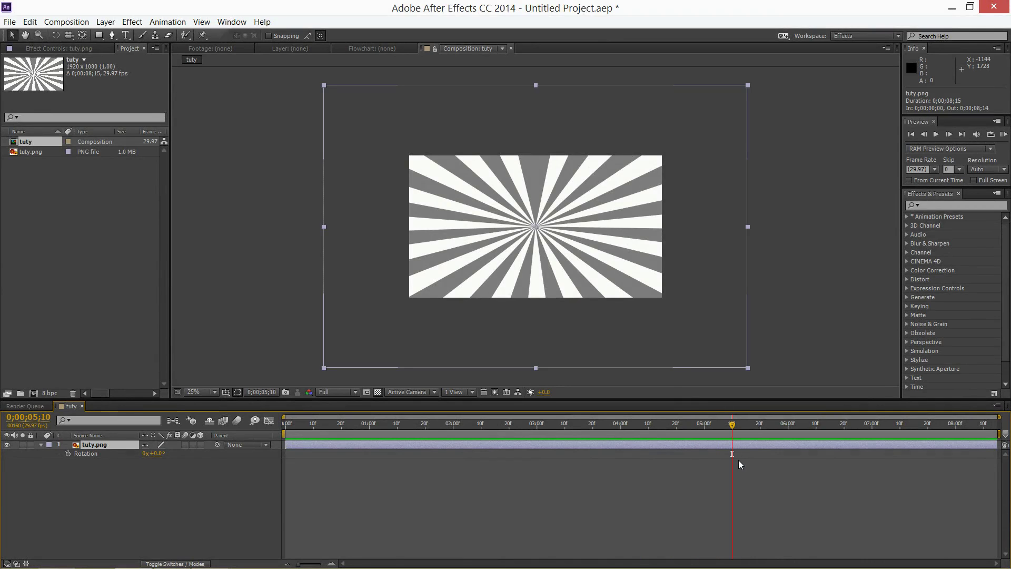
key("ctrl+shift+d")
key("Delete")
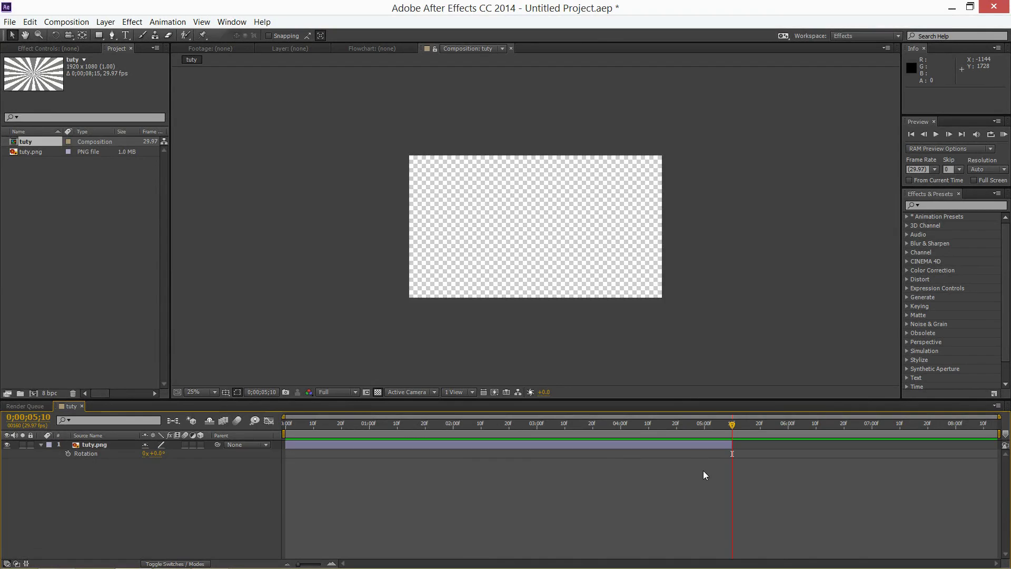
- Keyframe Rotation at the start and set 360° at the end keyframe near 0;00;05;09
left_click_drag(733, 426, 105, 482)
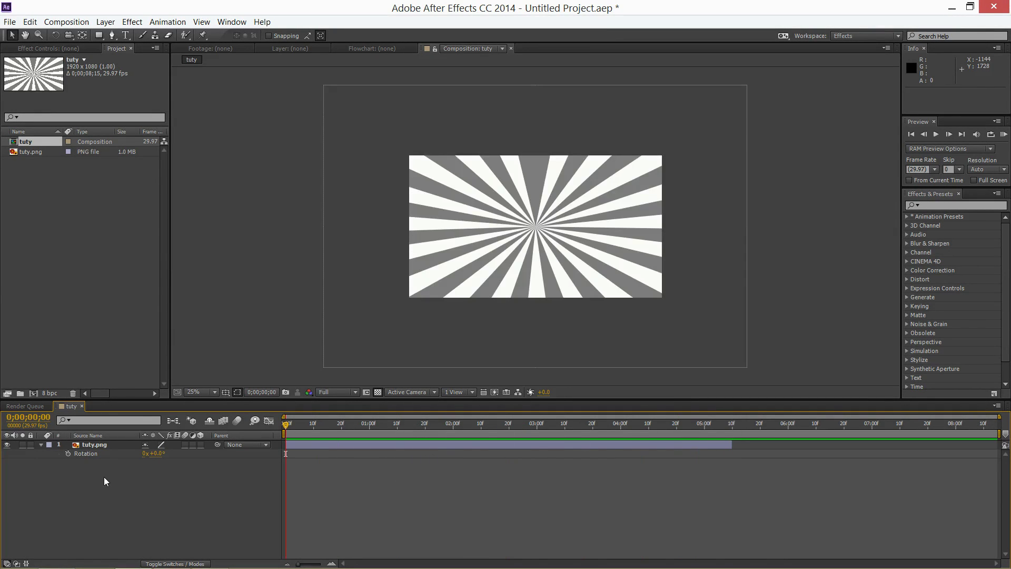
left_click(68, 454)
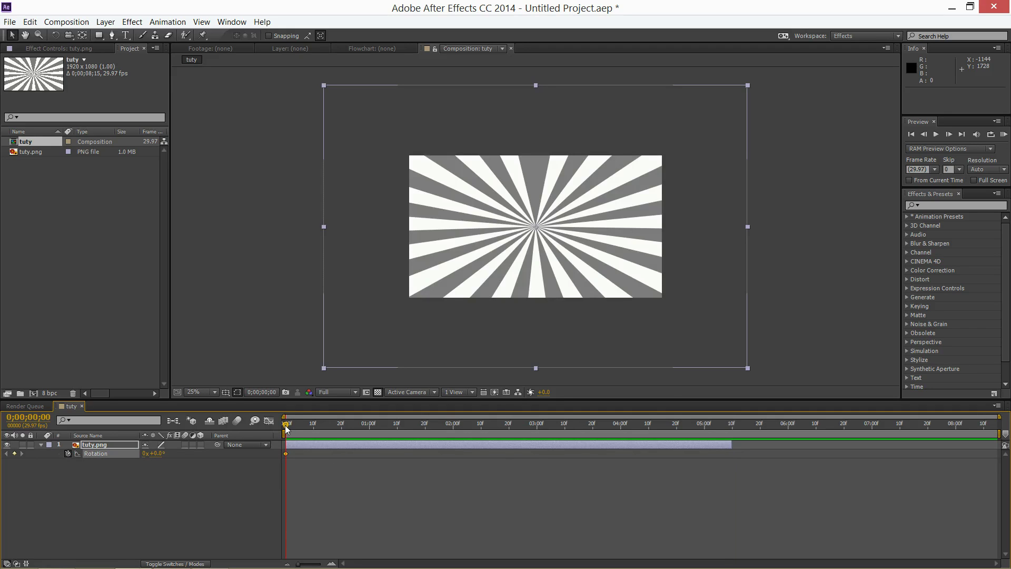
left_click_drag(287, 427, 724, 442)
left_click(156, 455)
type("360")
key("Return")
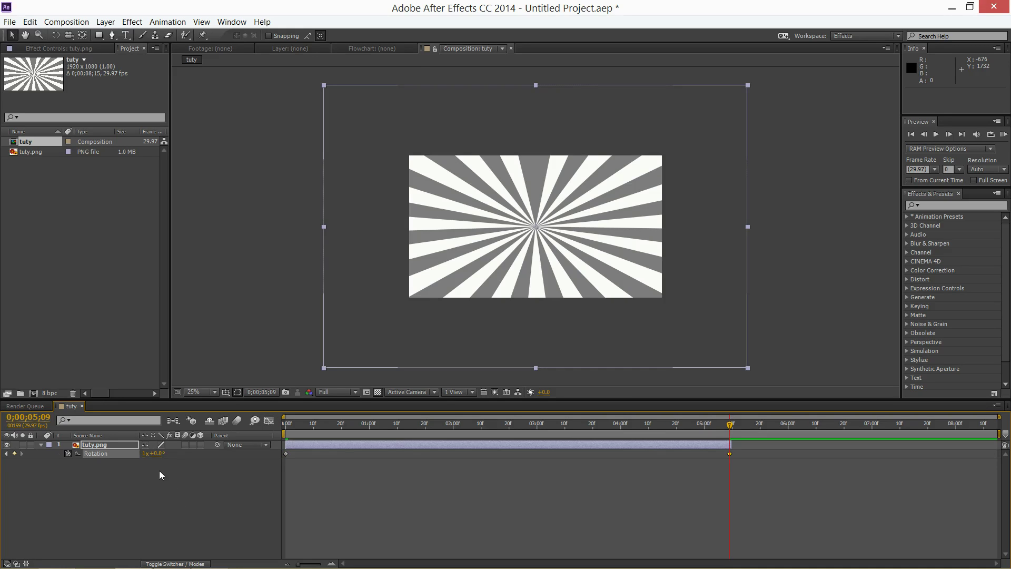
- Set the end Rotation keyframe to two full turns (2x+0°) and RAM-preview the spin
left_click(146, 455)
type("2")
key("Return")
key("KP_0")
key("KP_0")
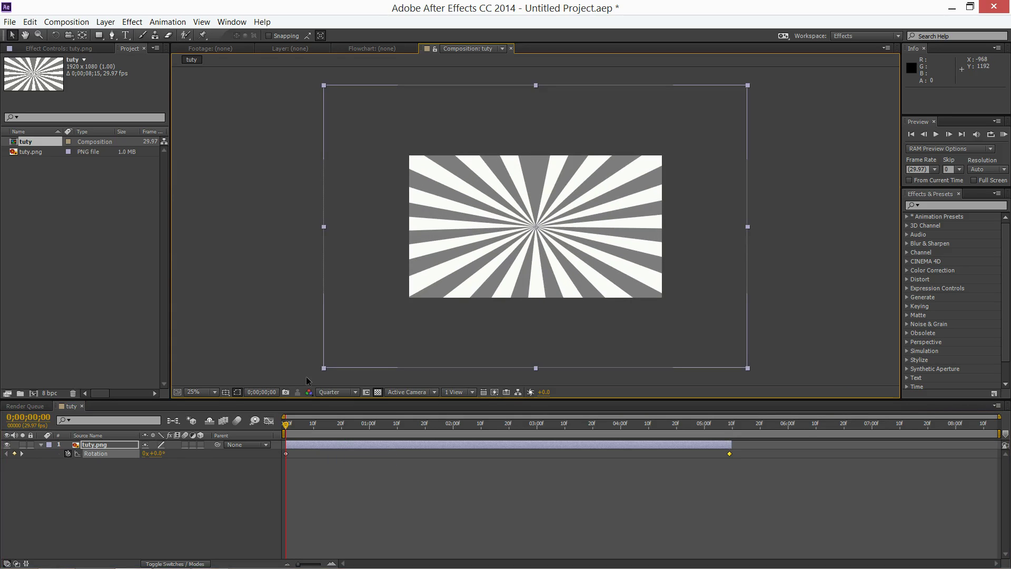
key("KP_0")
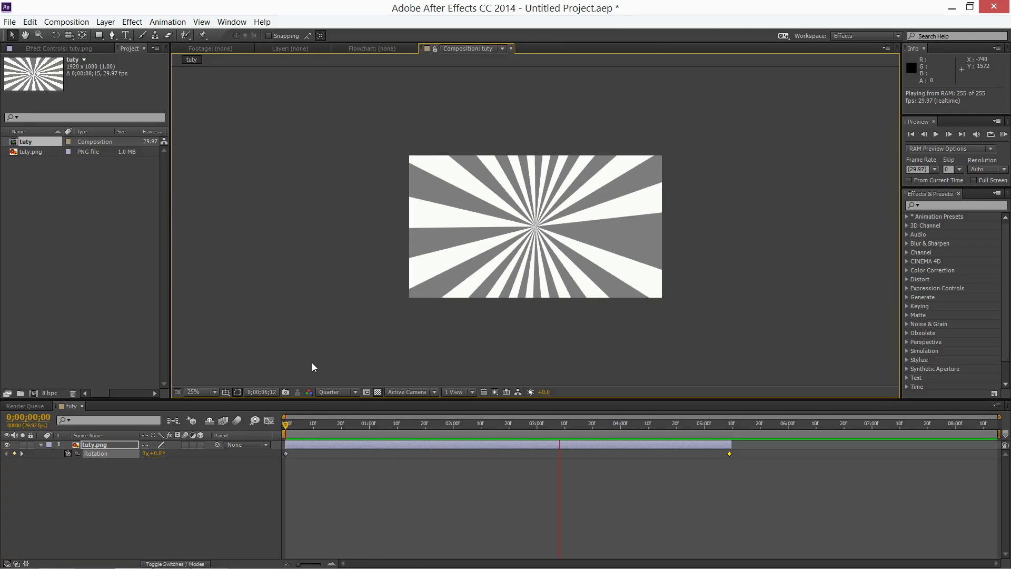
- Change the 0;00;05;09 Rotation keyframe from 2 revolutions to 1 (1x+0.0°)
key("space")
left_click(148, 457)
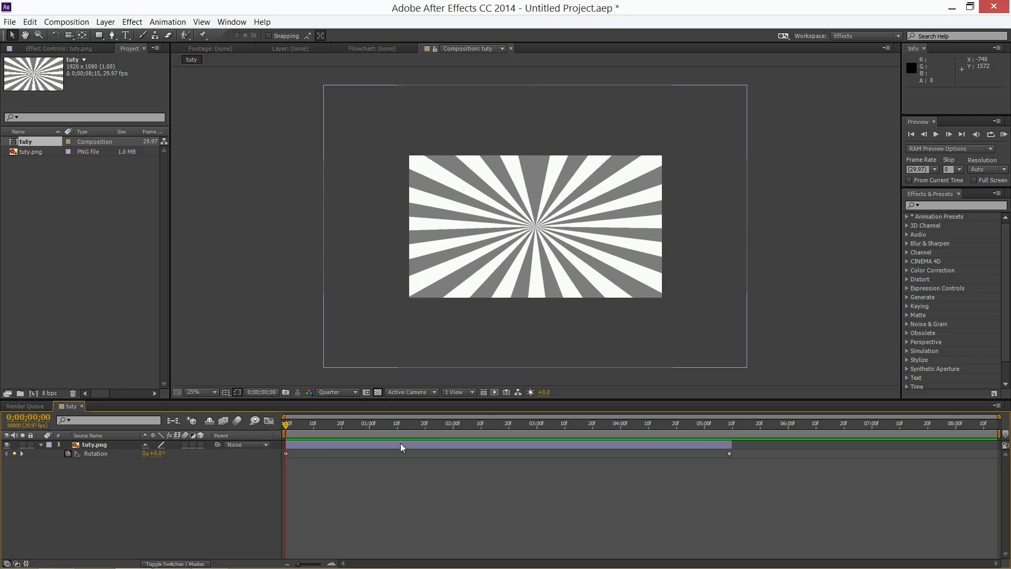
left_click_drag(728, 425, 732, 427)
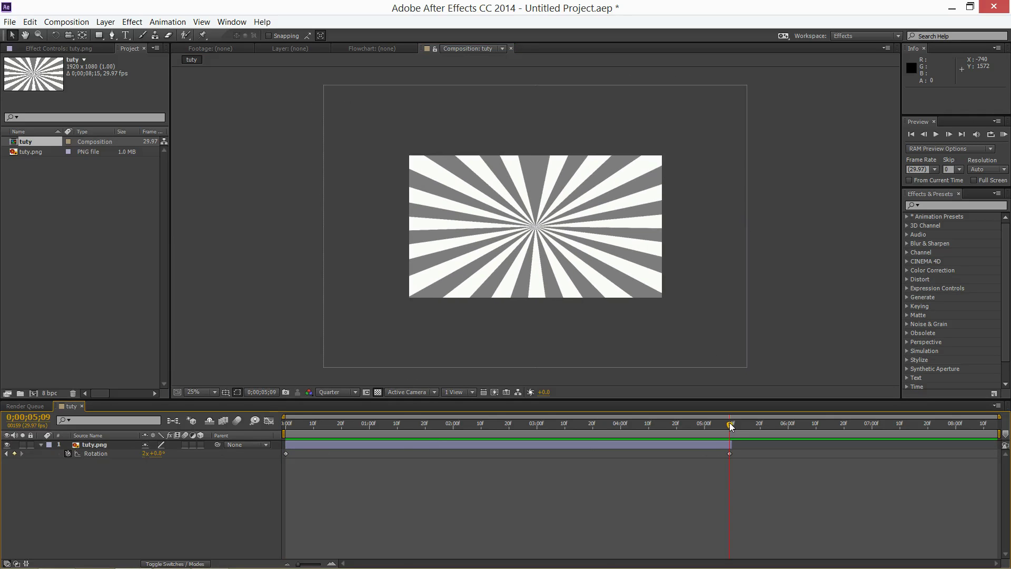
left_click(730, 454)
left_click(145, 454)
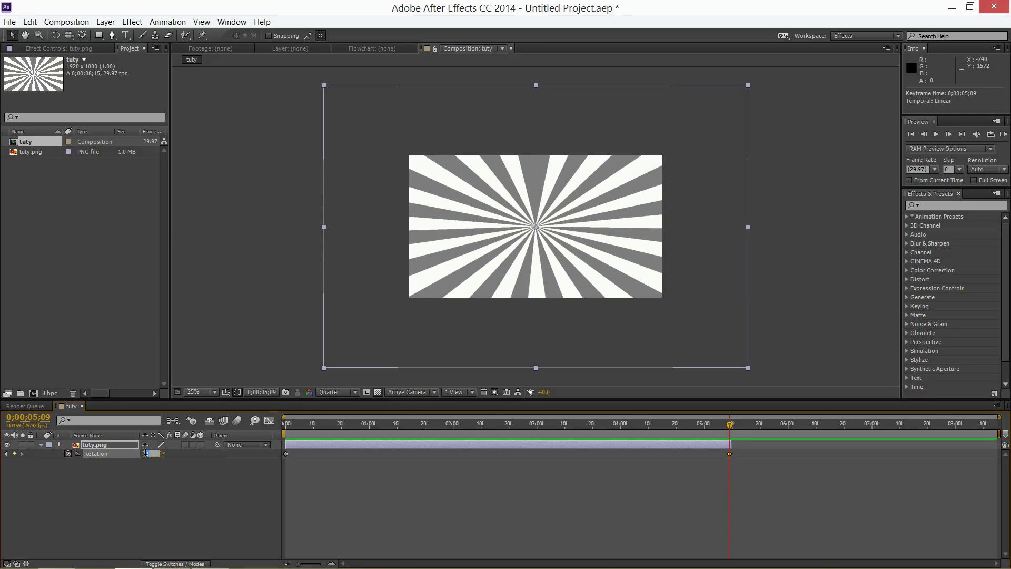
type("1")
key("Return")
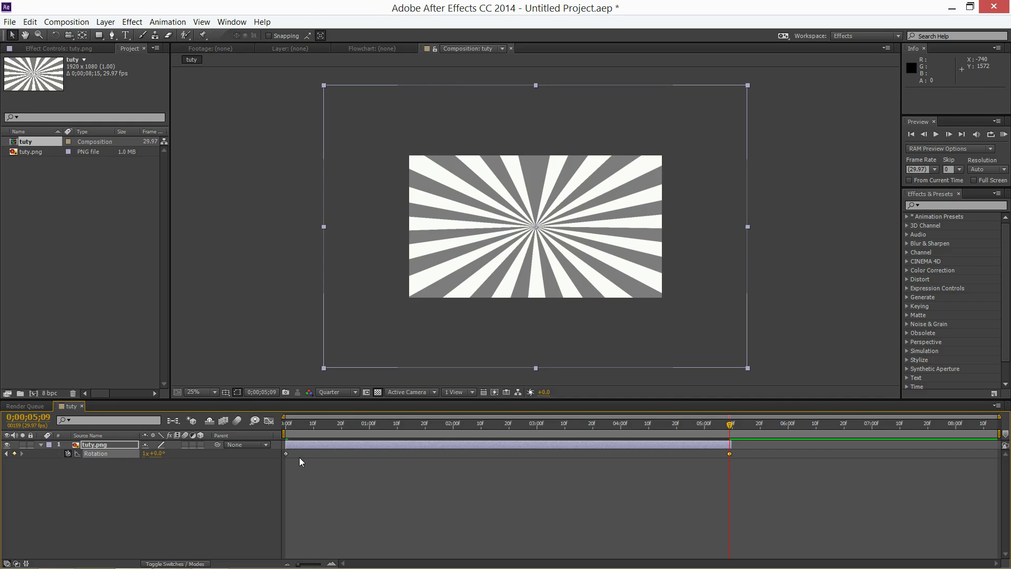
- RAM-preview the slower one-turn spin and return the playhead to the start
key("KP_0")
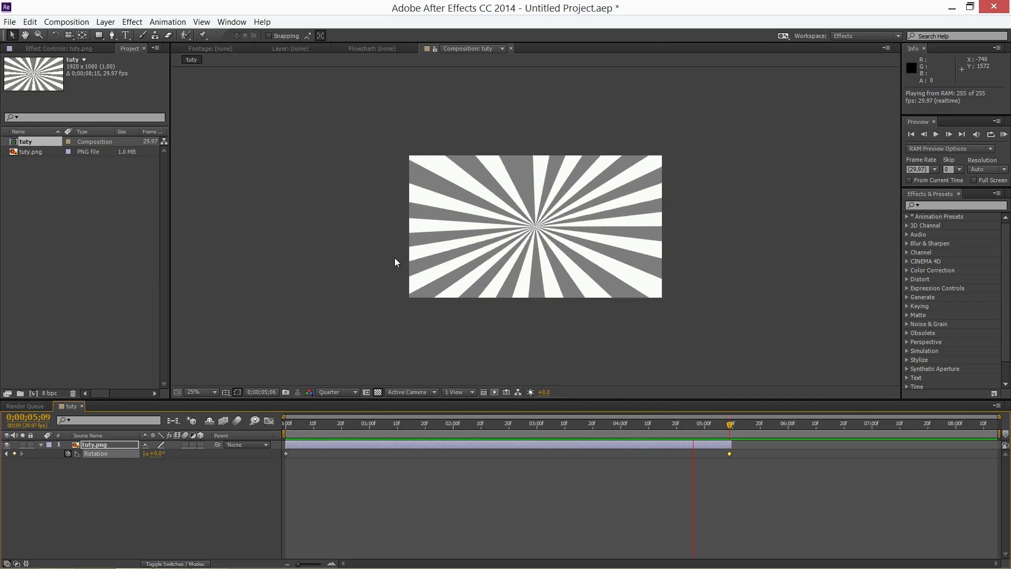
key("space")
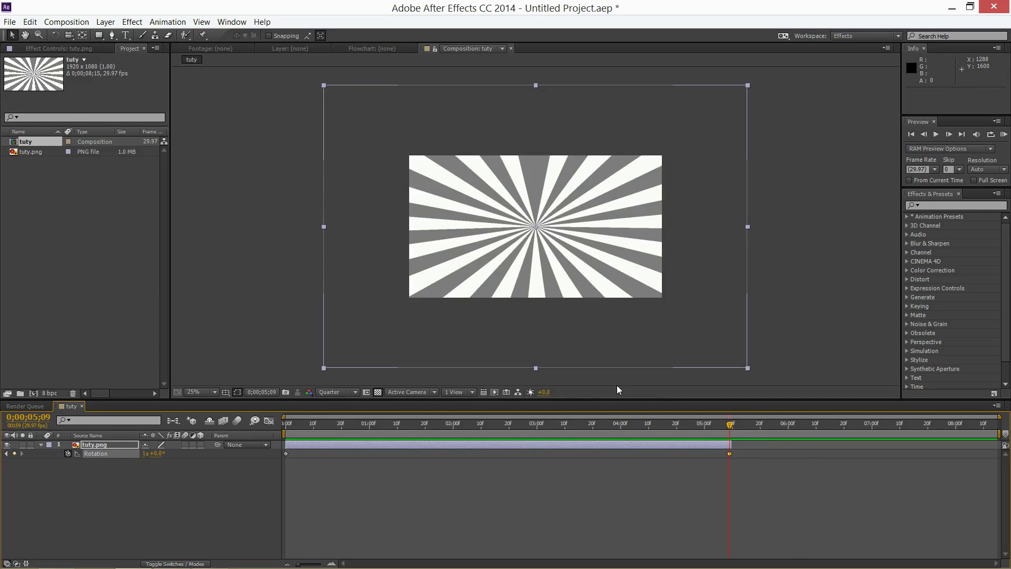
left_click_drag(730, 432, 184, 468)
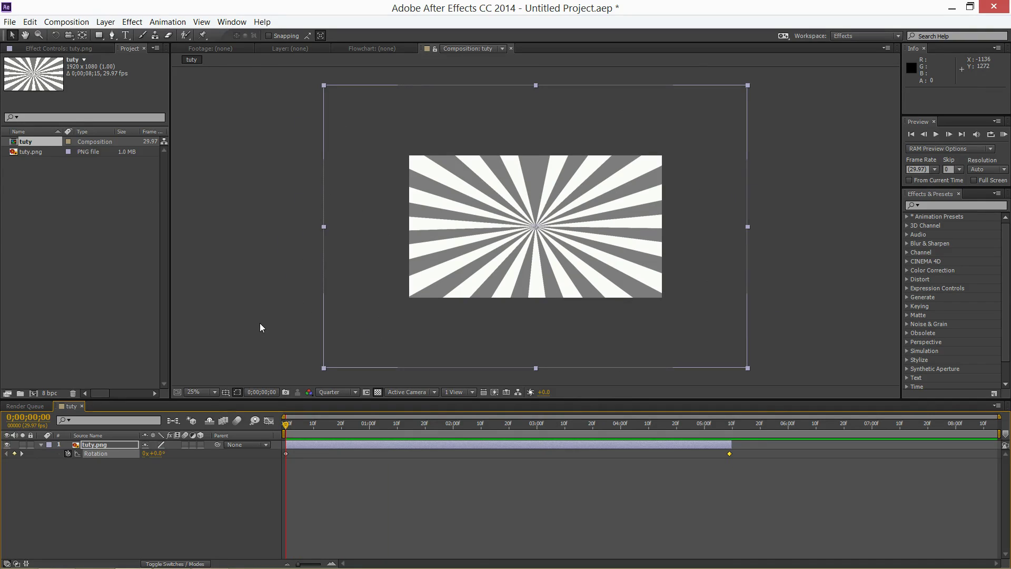